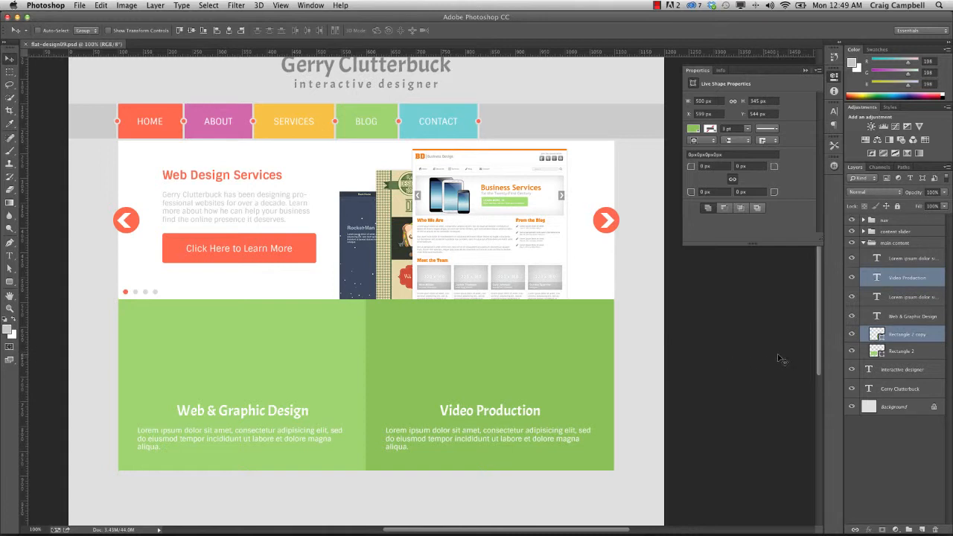
- Identify the Web & Graphic Design heading and its Lorem ipsum text layer, and move both directly above Rectangle 2 in the layer stack
{"action": "left_click", "coordinate": [897, 316]}
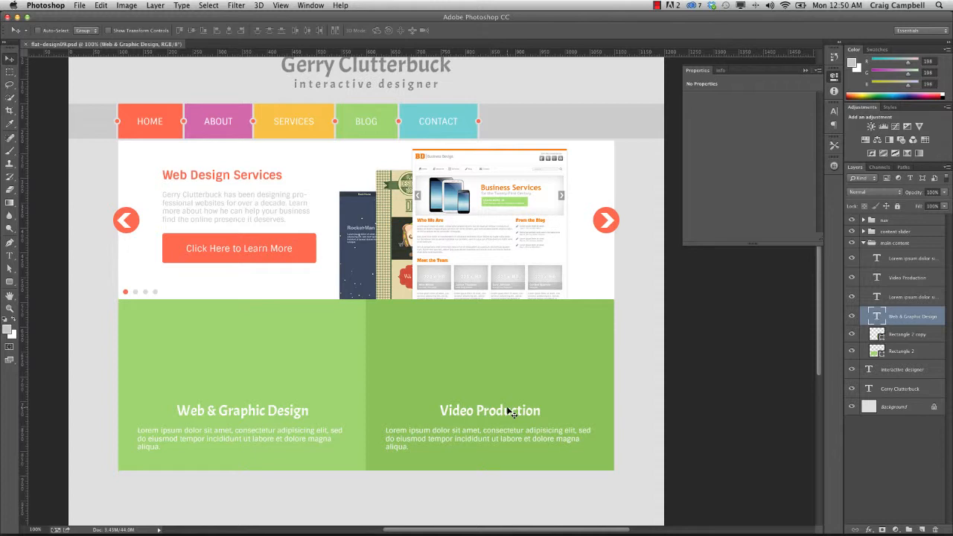
{"action": "left_click", "coordinate": [852, 318]}
{"action": "left_click", "coordinate": [852, 318]}
{"action": "left_click", "coordinate": [852, 297]}
{"action": "left_click", "coordinate": [852, 297]}
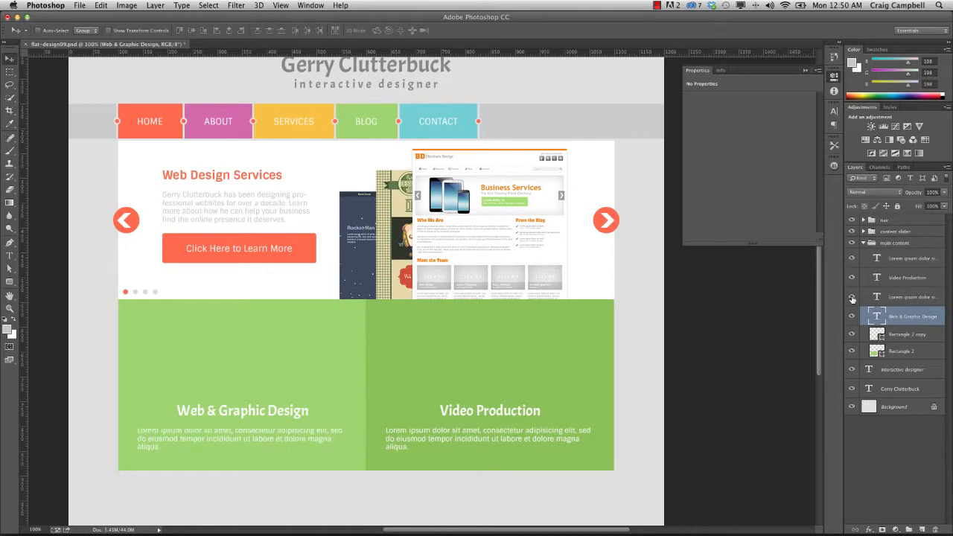
{"action": "left_click", "coordinate": [904, 297]}
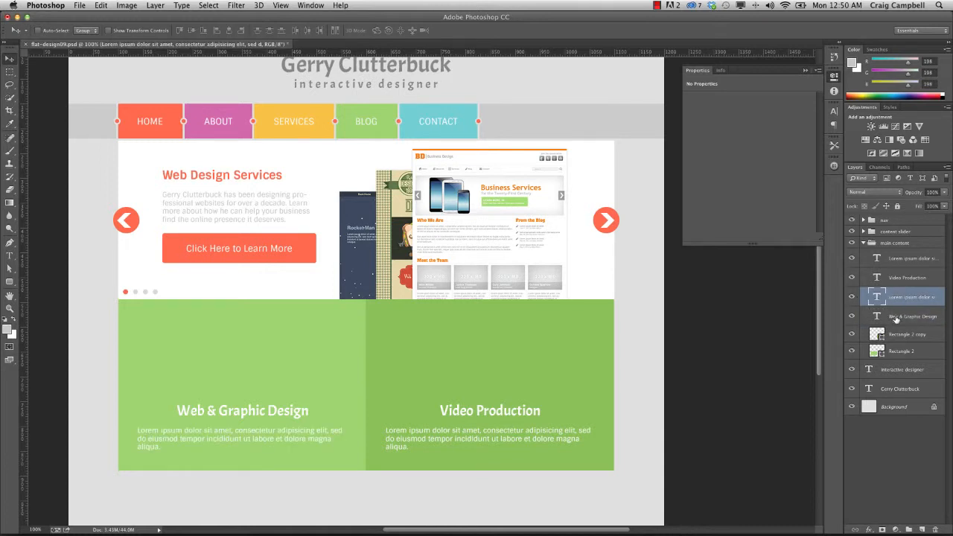
{"action": "left_click", "coordinate": [896, 319], "text": "shift"}
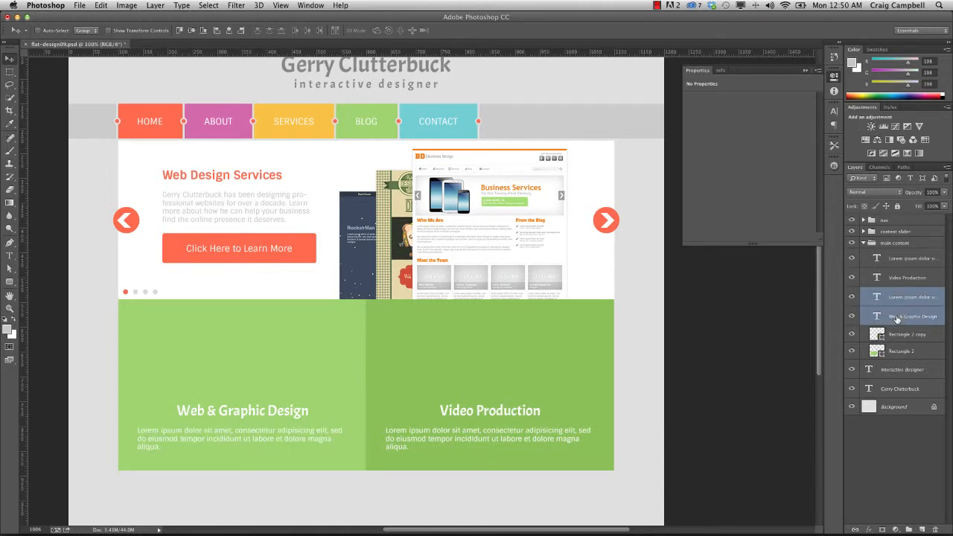
{"action": "left_click_drag", "start_coordinate": [897, 318], "coordinate": [897, 358]}
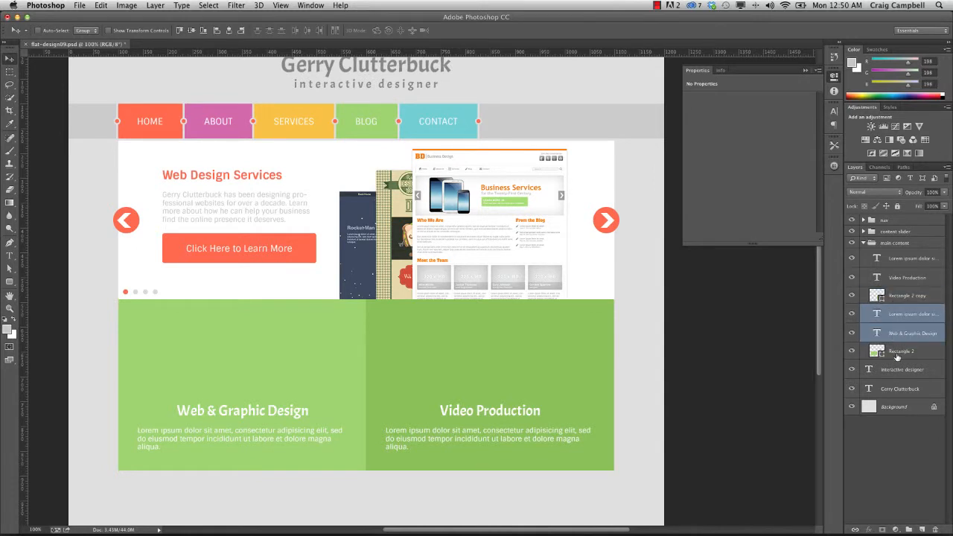
- Group Rectangle 2 with the Web & Graphic Design heading and paragraph layers under the name "web graphic design"
{"action": "left_click", "coordinate": [897, 353]}
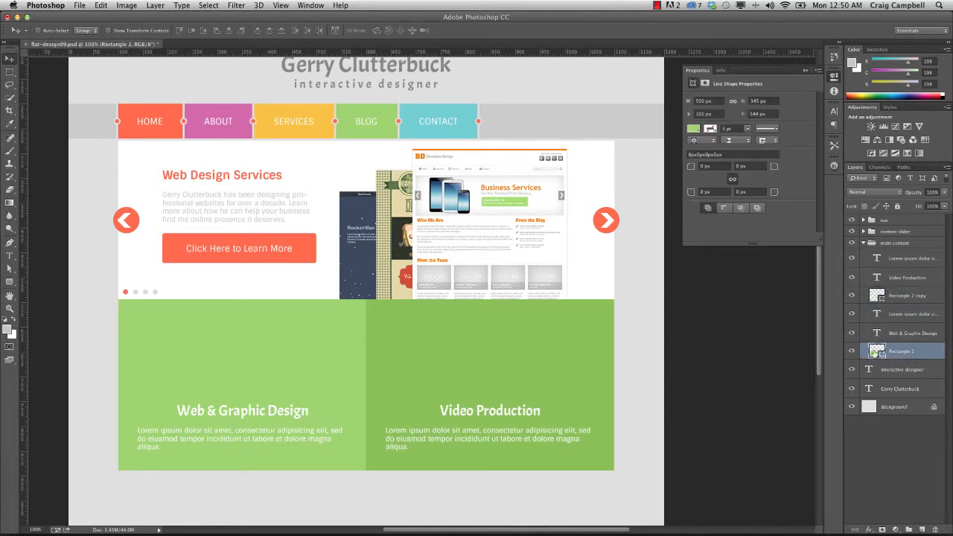
{"action": "left_click", "coordinate": [895, 318], "text": "shift"}
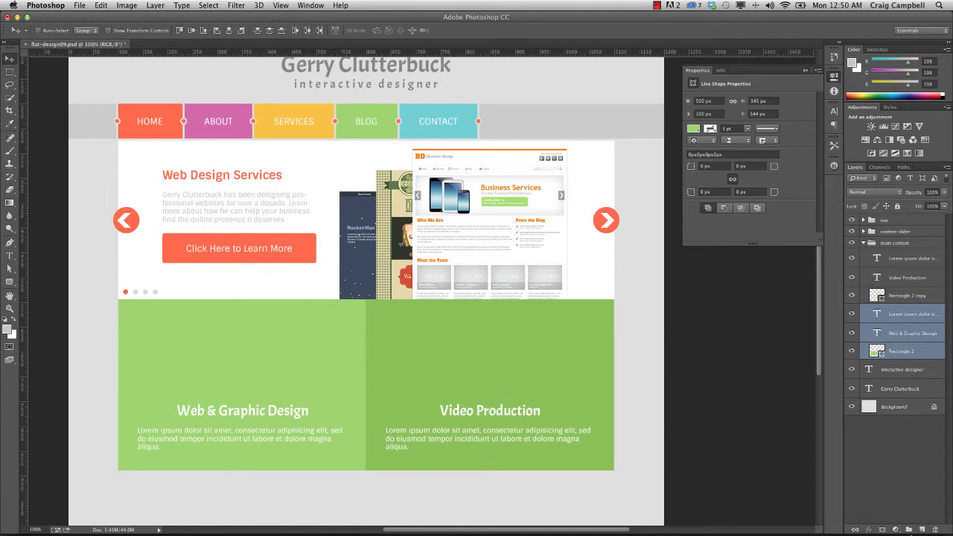
{"action": "left_click", "coordinate": [909, 529], "text": "alt"}
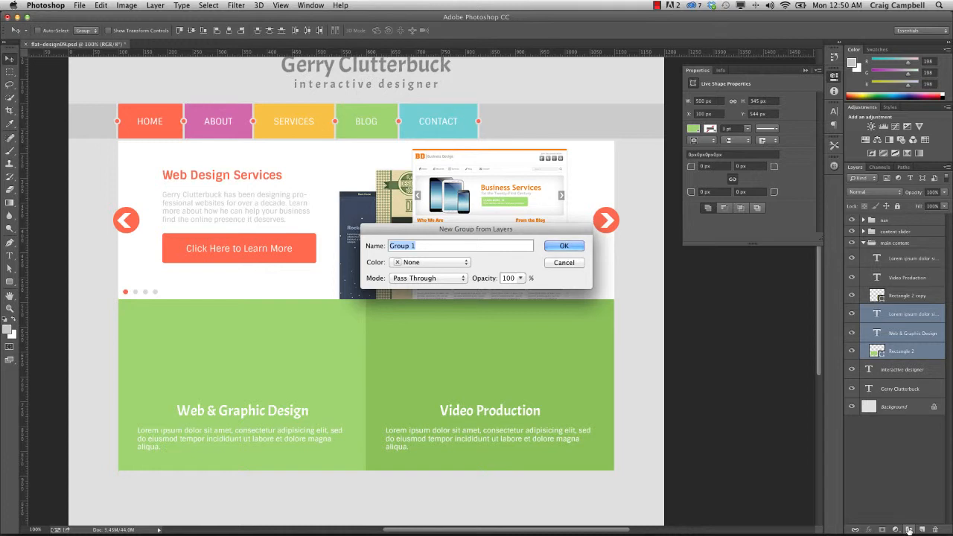
{"action": "type", "text": "web graphic design"}
{"action": "key", "text": "Return"}
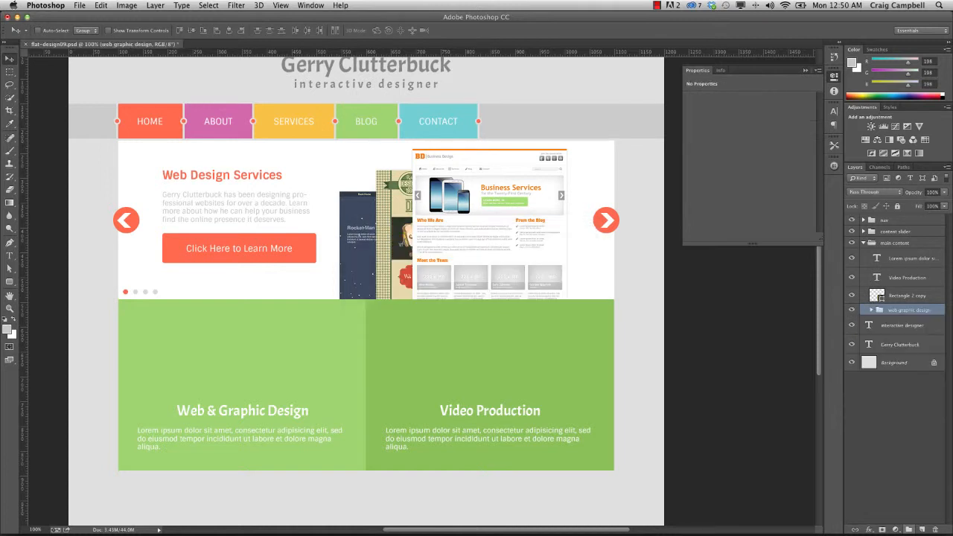
- Group Rectangle 2 copy with the Video Production heading and paragraph layers under the name "video production"
{"action": "left_click", "coordinate": [905, 296]}
{"action": "left_click", "coordinate": [901, 260], "text": "shift"}
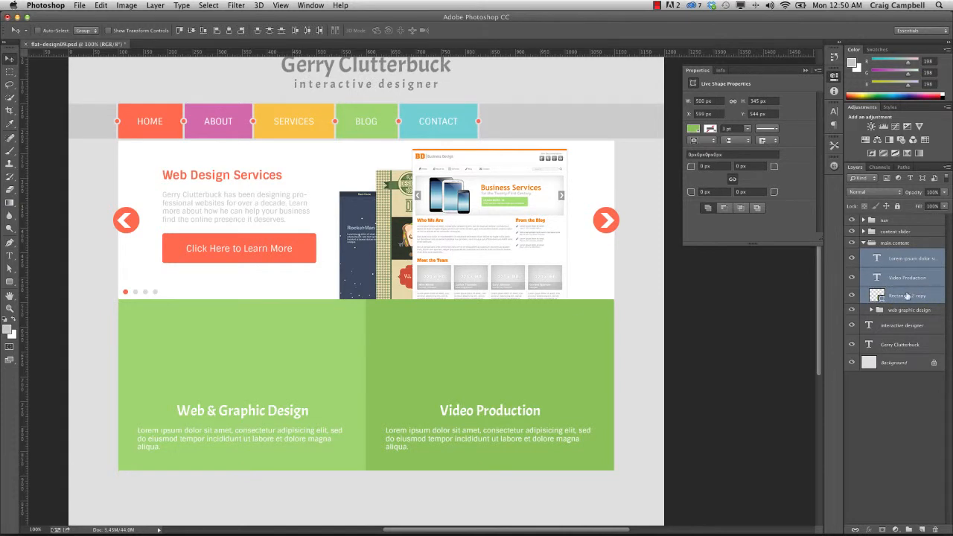
{"action": "left_click", "coordinate": [905, 529], "text": "alt"}
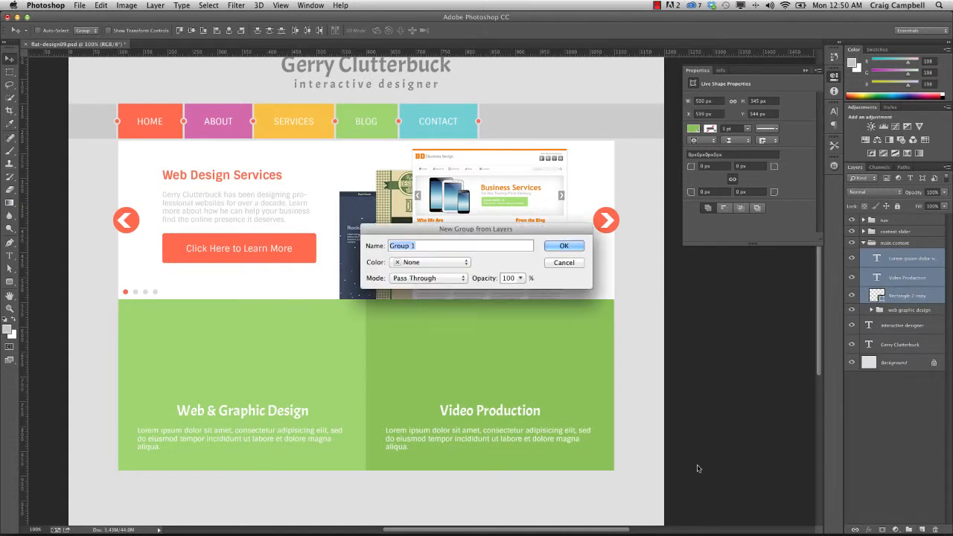
{"action": "type", "text": "video production"}
{"action": "key", "text": "Return"}
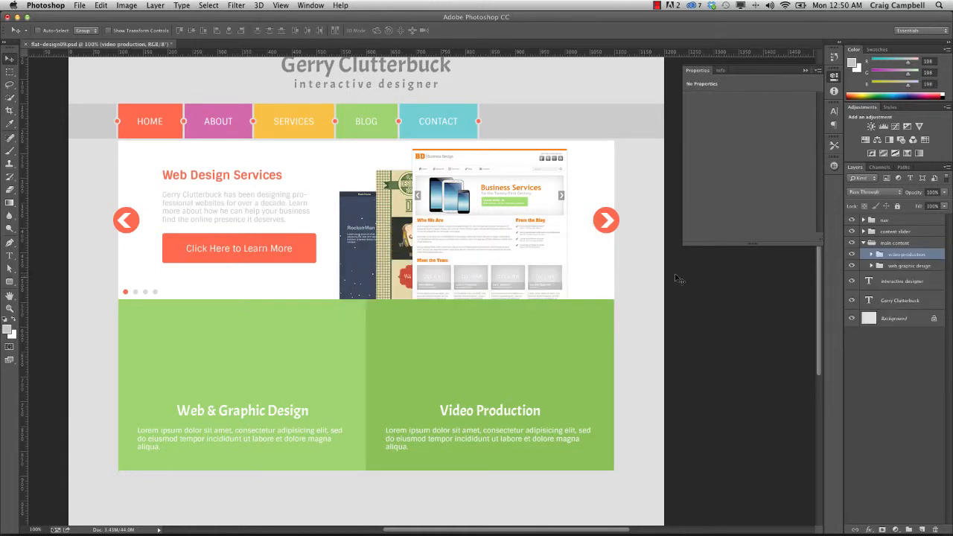
- Expand the web graphic design group and add a new empty layer at its top
{"action": "left_click", "coordinate": [873, 266]}
{"action": "left_click", "coordinate": [872, 266]}
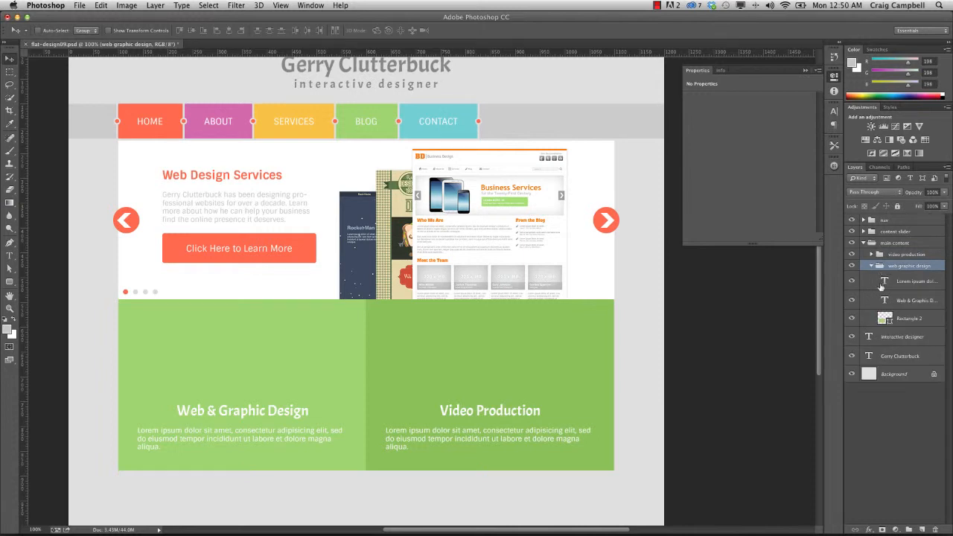
{"action": "left_click", "coordinate": [921, 529]}
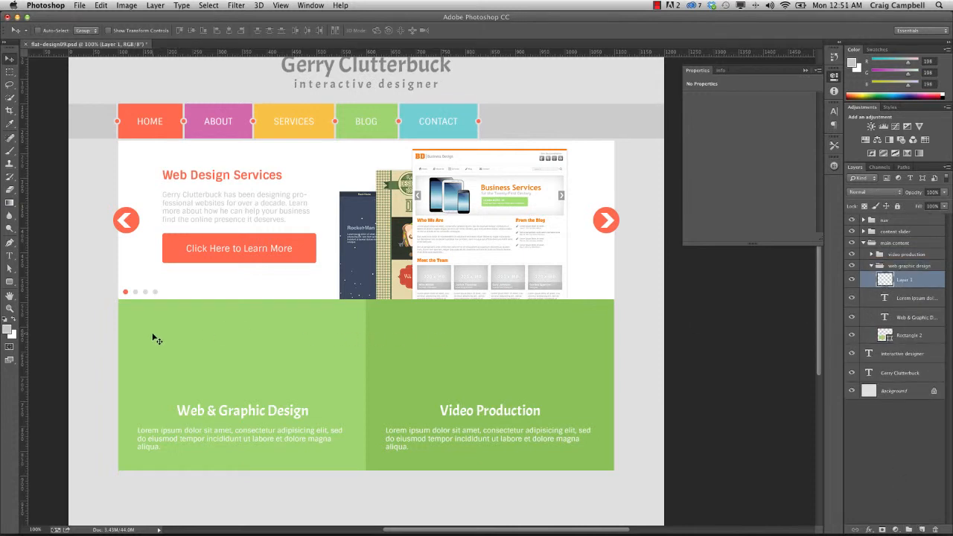
- Set the Rounded Rectangle tool to no fill with a white stroke
{"action": "left_click", "coordinate": [9, 282]}
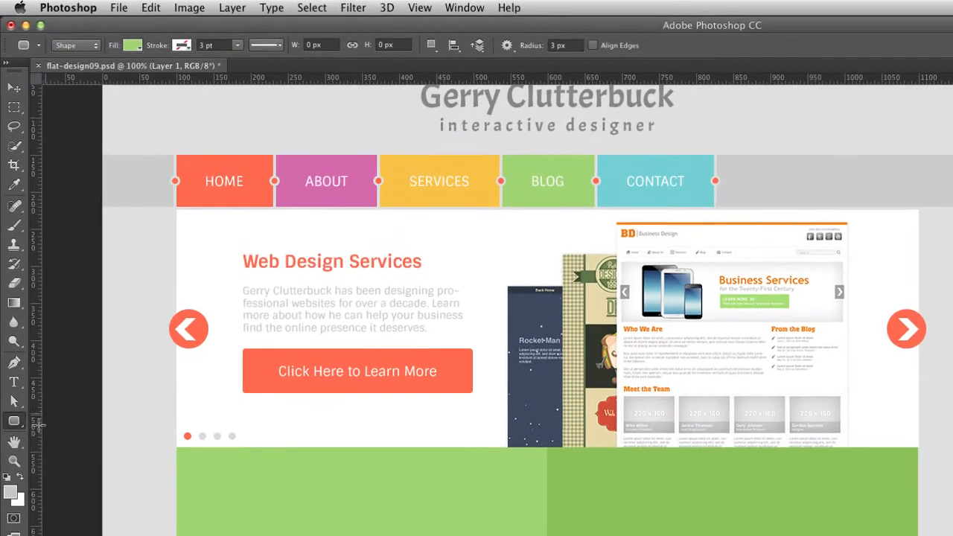
{"action": "left_click", "coordinate": [132, 45]}
{"action": "left_click", "coordinate": [70, 74]}
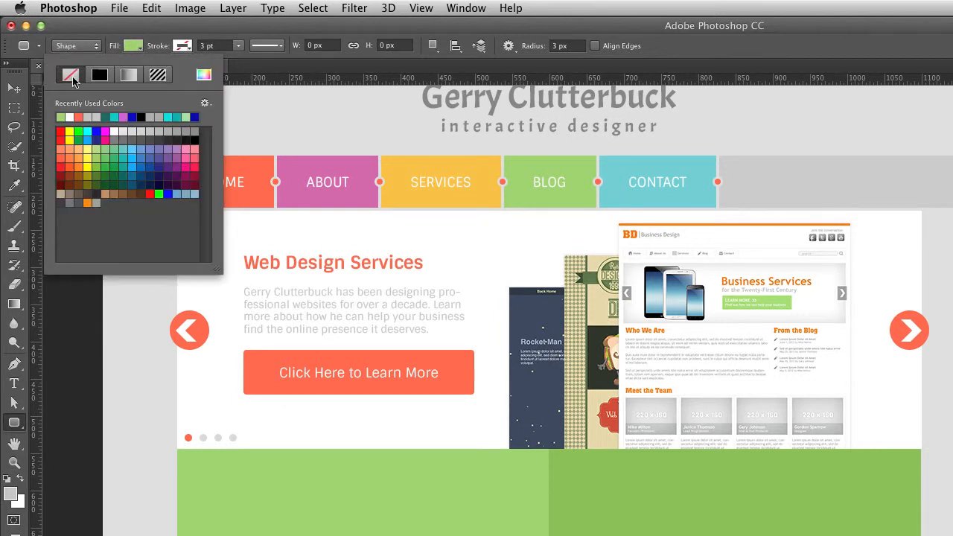
{"action": "left_click", "coordinate": [182, 45]}
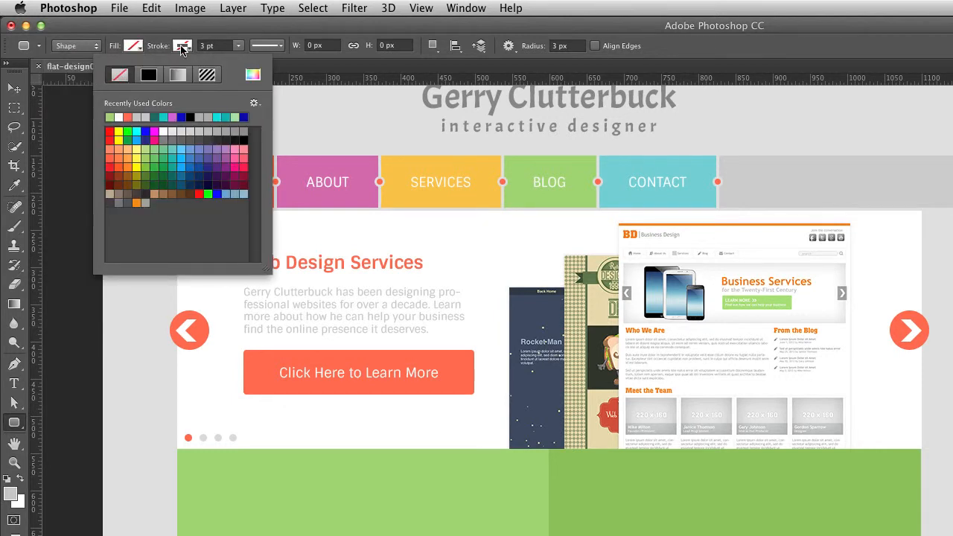
{"action": "left_click", "coordinate": [253, 74]}
{"action": "left_click", "coordinate": [775, 326]}
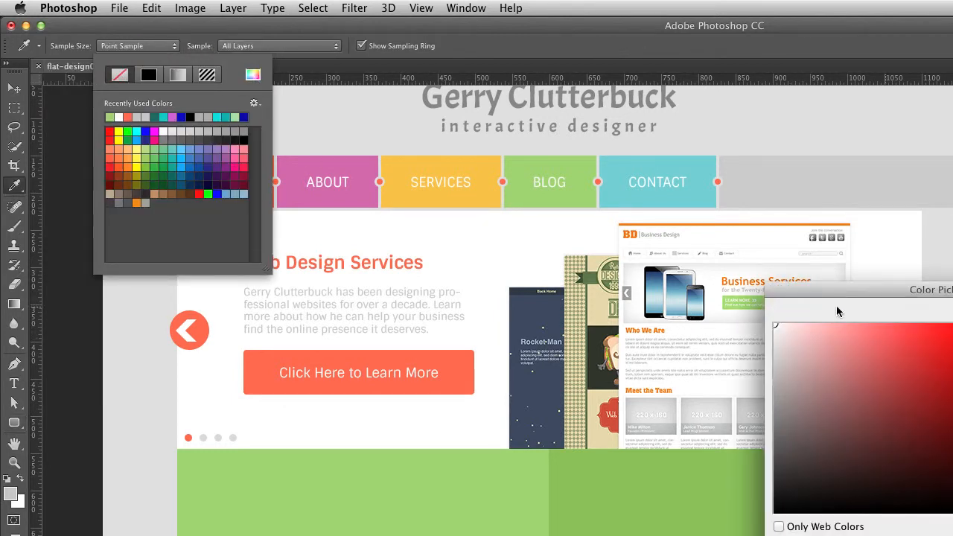
{"action": "key", "text": "Return"}
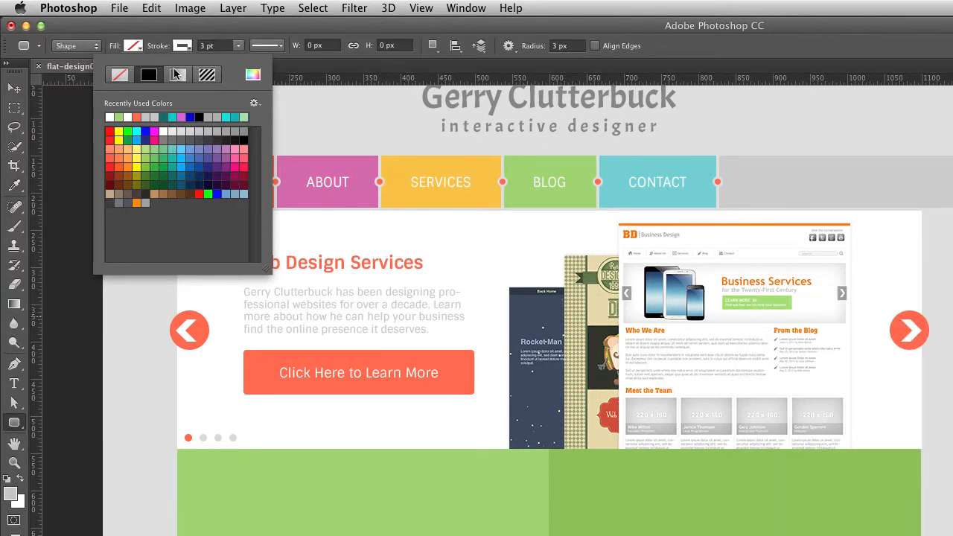
{"action": "left_click", "coordinate": [185, 48]}
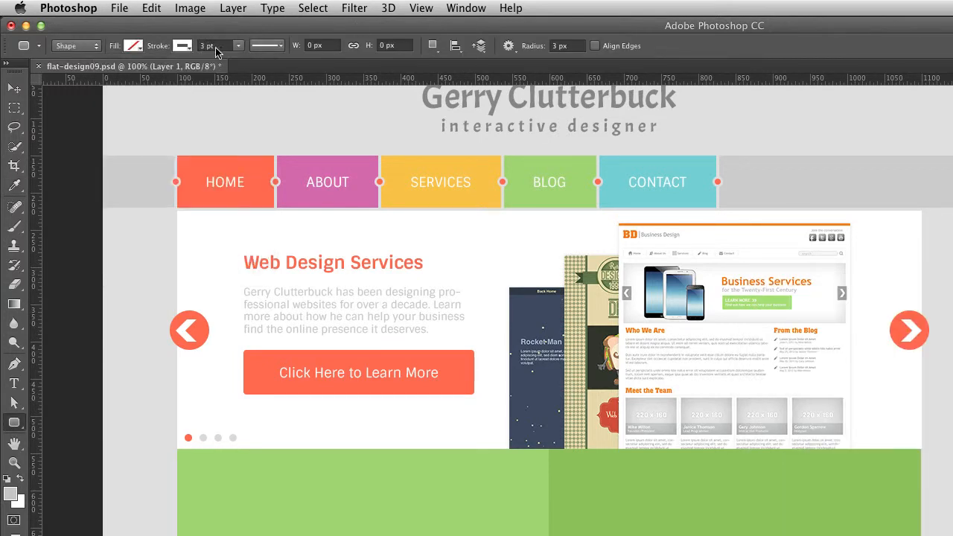
- Set the corner radius to 6 px and draw a rounded rectangle about 188 by 116 px above the Web & Graphic Design heading
{"action": "left_click", "coordinate": [565, 46]}
{"action": "type", "text": "6"}
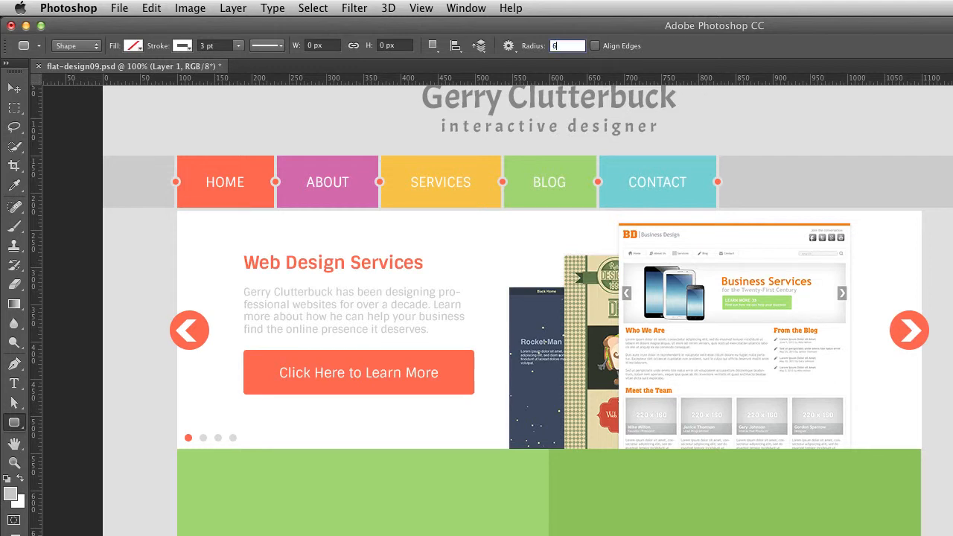
{"action": "key", "text": "Return"}
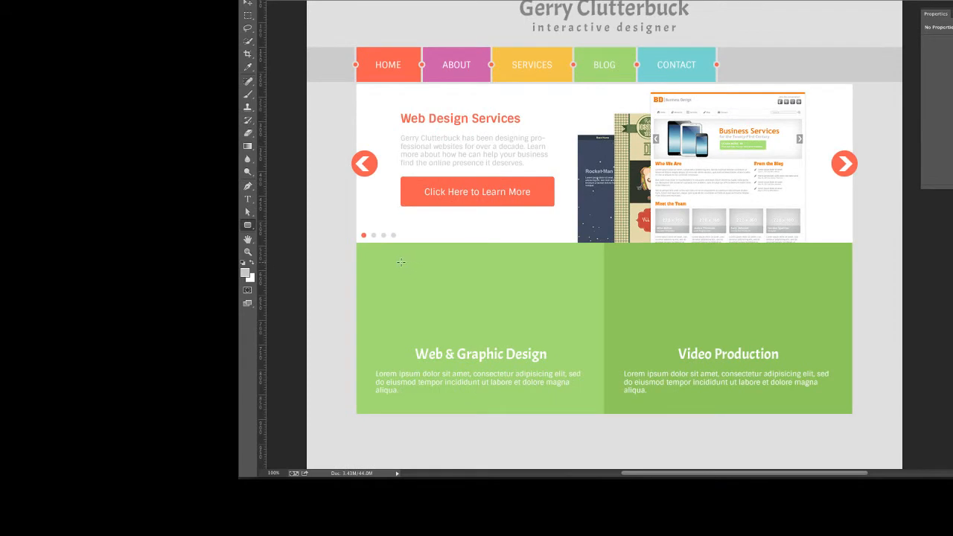
{"action": "left_click_drag", "start_coordinate": [400, 262], "coordinate": [477, 316]}
- Center the rounded rectangle horizontally on the green Rectangle 2 and leave only the rounded rectangle's layer selected
{"action": "key", "text": "v"}
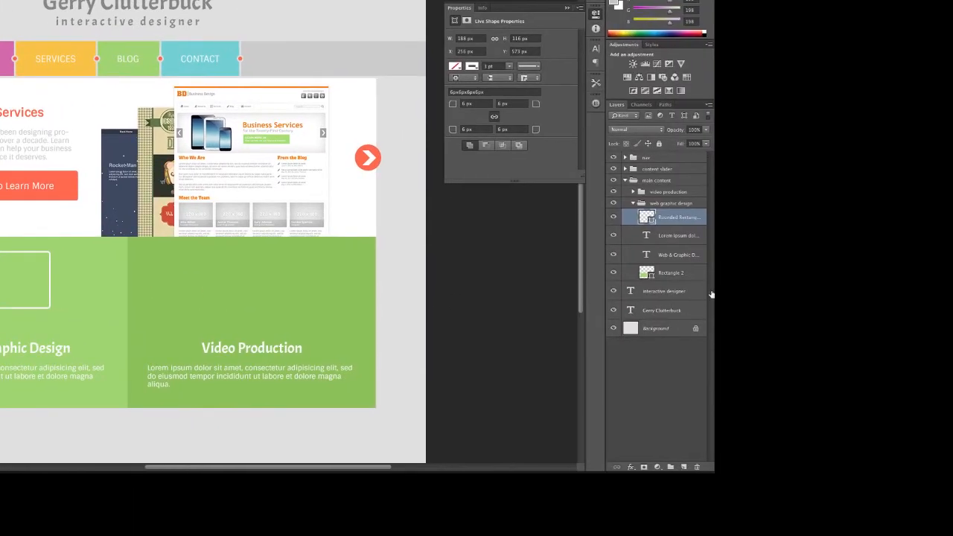
{"action": "left_click", "coordinate": [670, 272], "text": "super"}
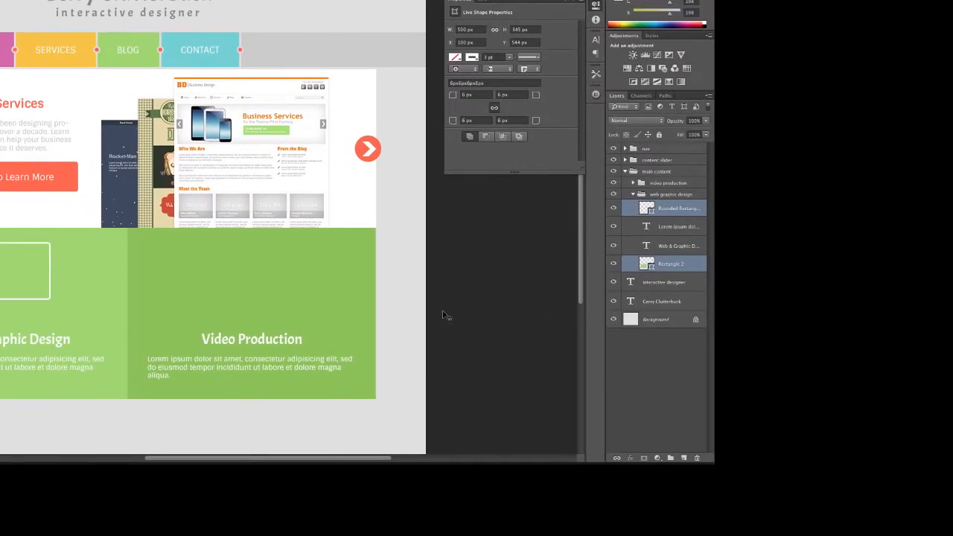
{"action": "left_click", "coordinate": [648, 213]}
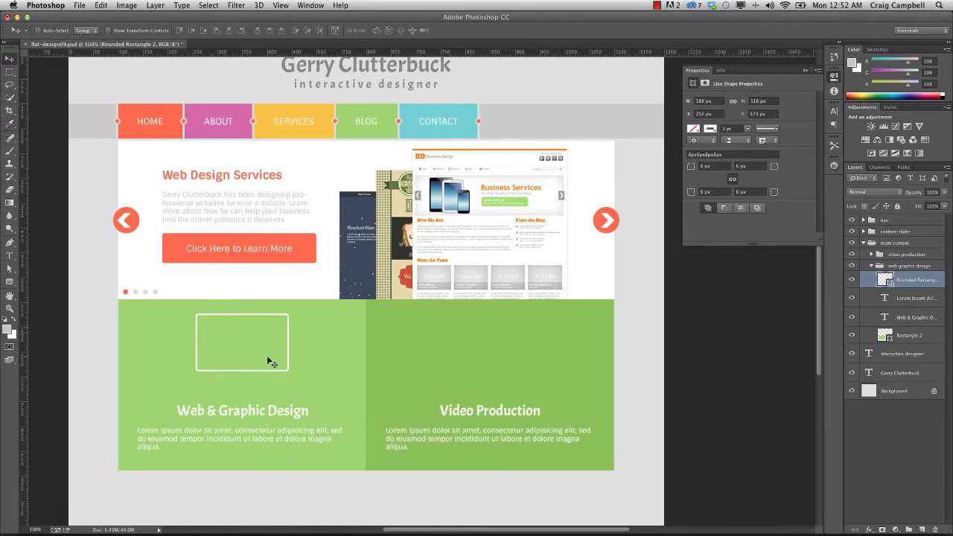
- Add a new layer and set the Rounded Rectangle tool to a 1 pt stroke and a 3 px radius
{"action": "left_click", "coordinate": [921, 529]}
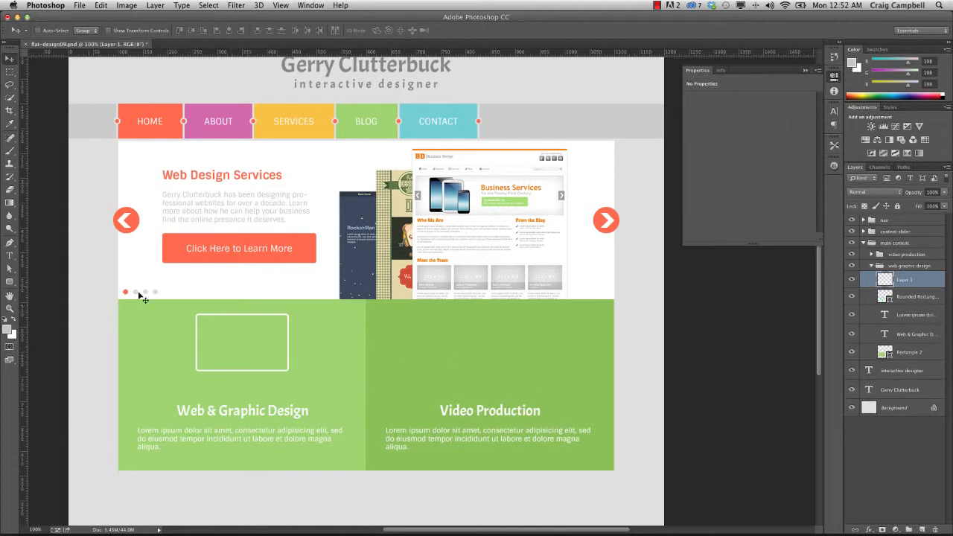
{"action": "left_click", "coordinate": [9, 283]}
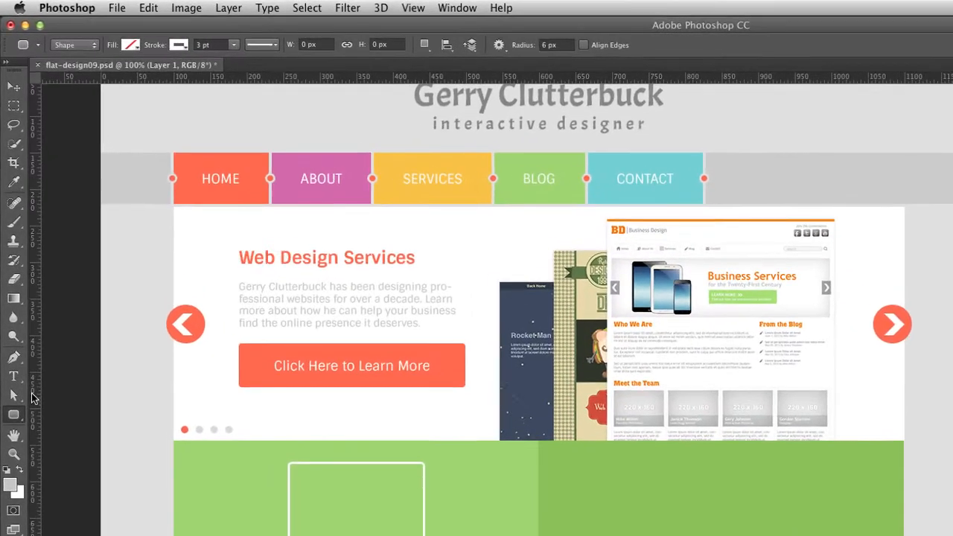
{"action": "left_click", "coordinate": [224, 45]}
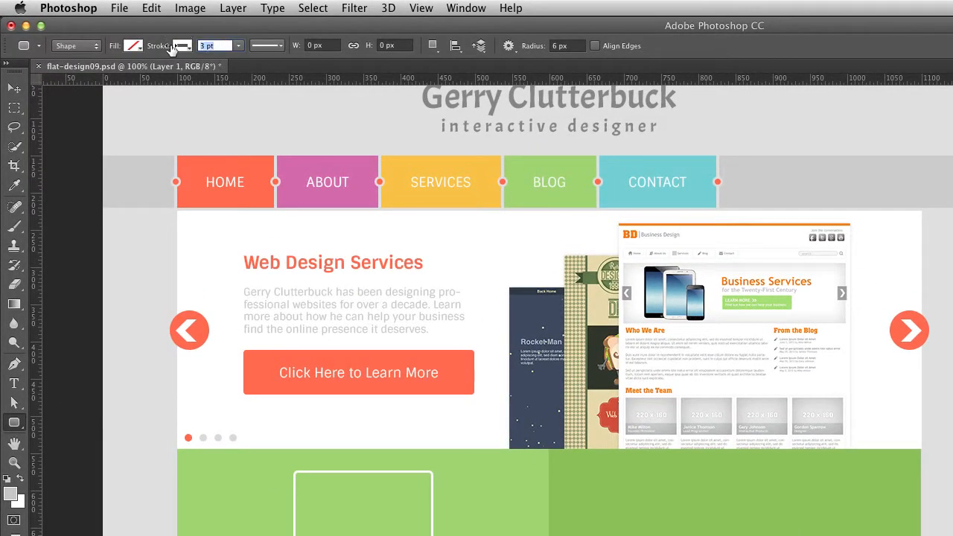
{"action": "type", "text": "1"}
{"action": "key", "text": "Return"}
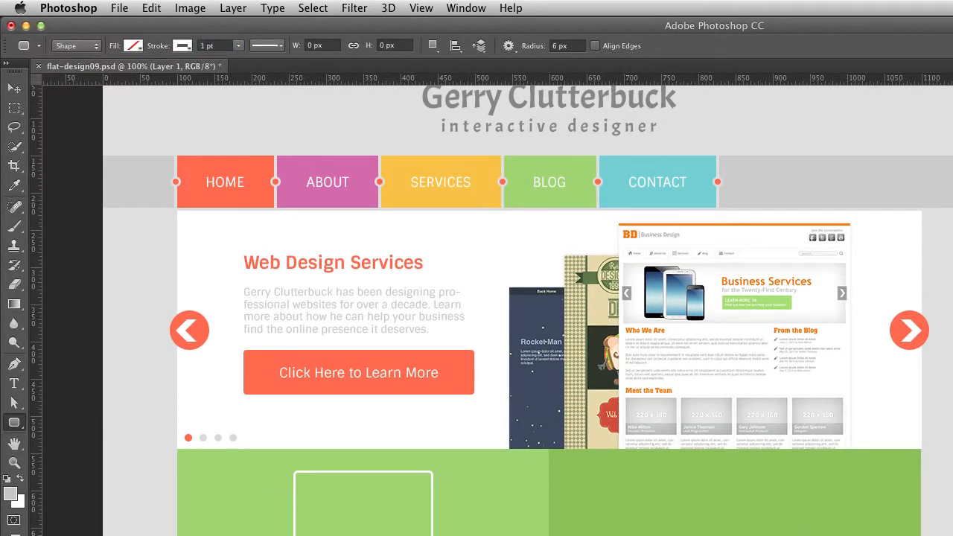
{"action": "left_click", "coordinate": [573, 45]}
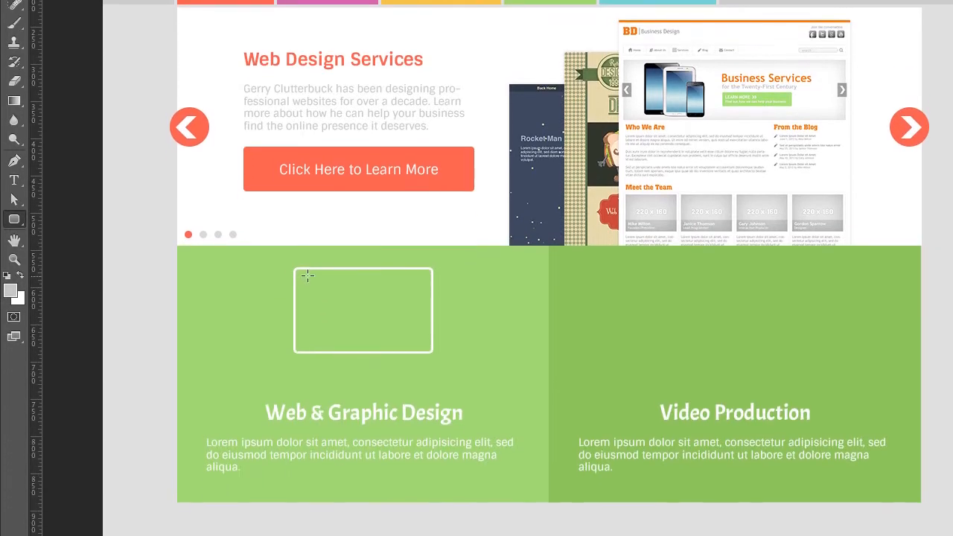
- Draw a smaller, thin-stroked rounded rectangle inside the outer frame, leaving a narrow margin around it
{"action": "left_click_drag", "start_coordinate": [301, 404], "coordinate": [383, 440]}
{"action": "left_click_drag", "start_coordinate": [382, 311], "coordinate": [425, 325]}
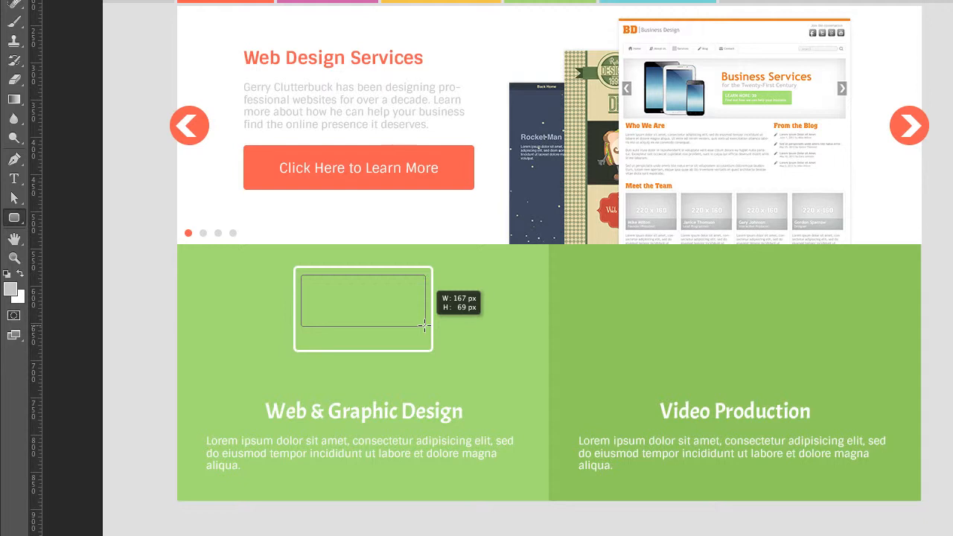
{"action": "left_click_drag", "start_coordinate": [425, 325], "coordinate": [426, 339]}
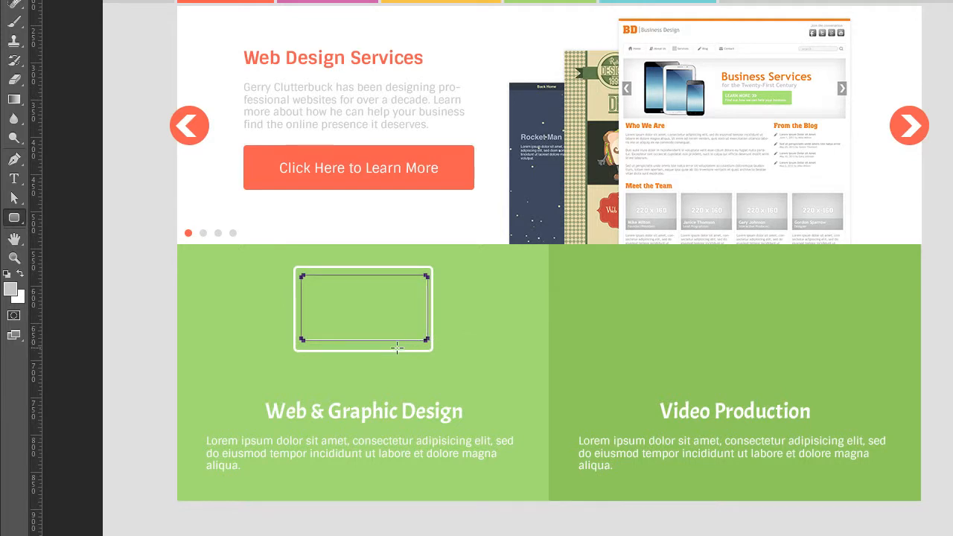
- Duplicate the outer rounded rectangle and move the copy slightly down so that it overlaps the original
{"action": "key", "text": "v"}
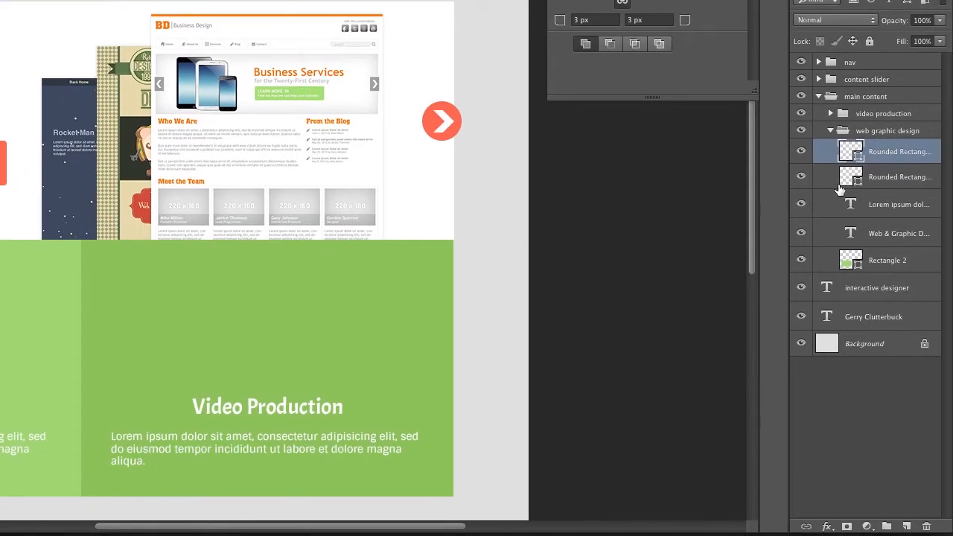
{"action": "left_click", "coordinate": [847, 181]}
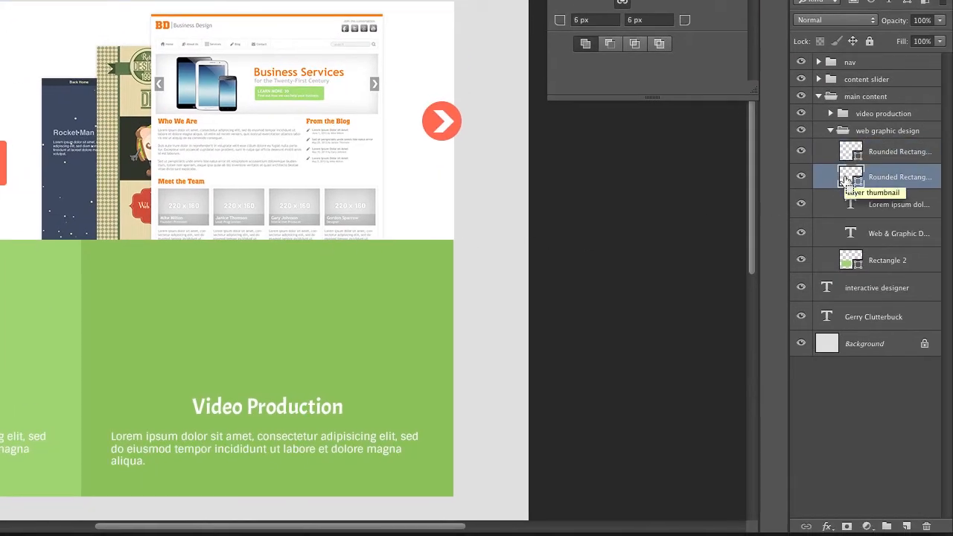
{"action": "key", "text": "ctrl+j"}
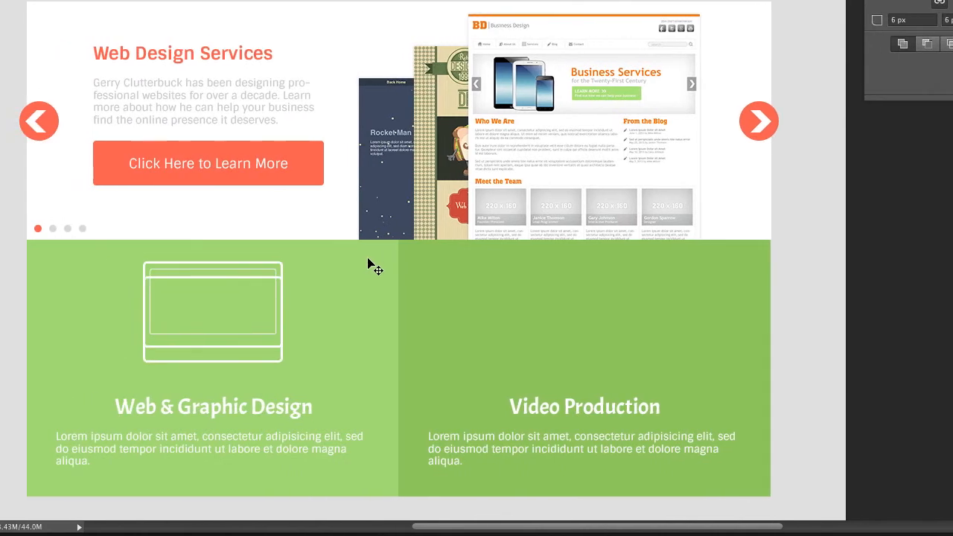
- Move the duplicated rounded rectangle below the frame and shrink it to a centered bar about 96 px wide and 20 px high
{"action": "key", "text": "shift+Down"}
{"action": "key", "text": "ctrl+t"}
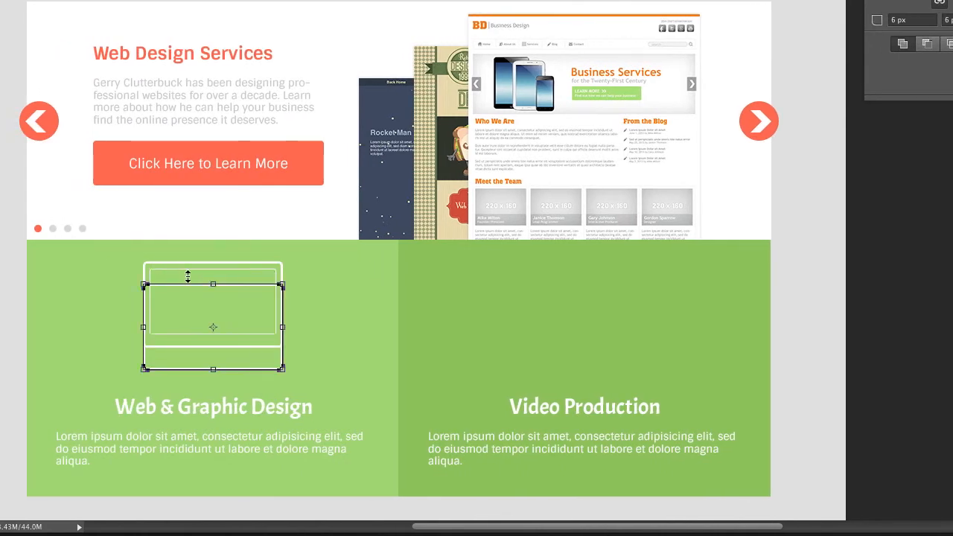
{"action": "left_click_drag", "start_coordinate": [212, 262], "coordinate": [212, 363]}
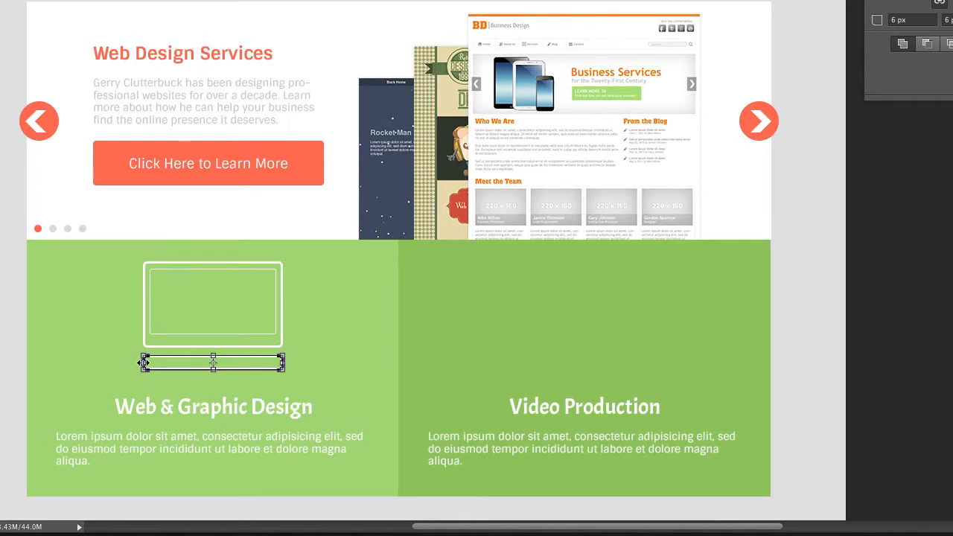
{"action": "left_click_drag", "start_coordinate": [143, 362], "coordinate": [171, 365]}
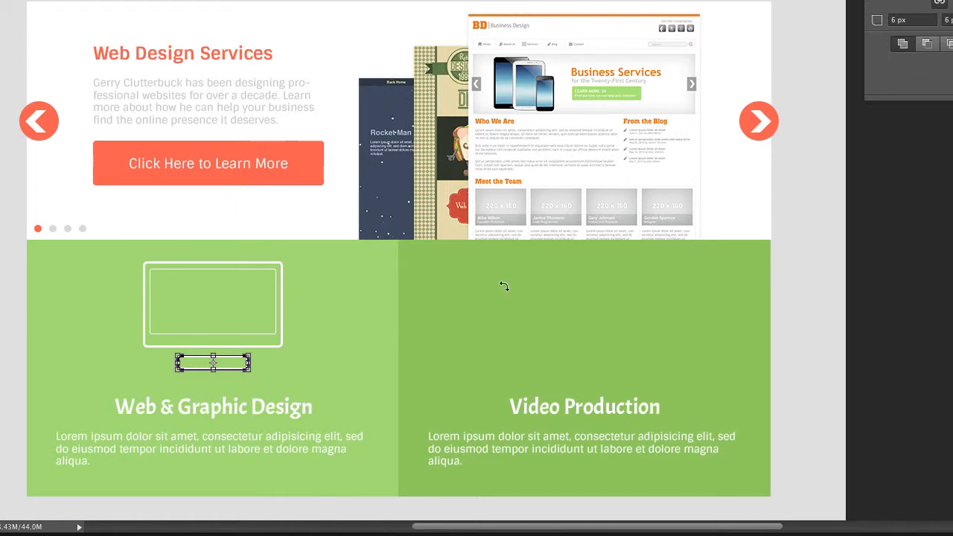
{"action": "key", "text": "Return"}
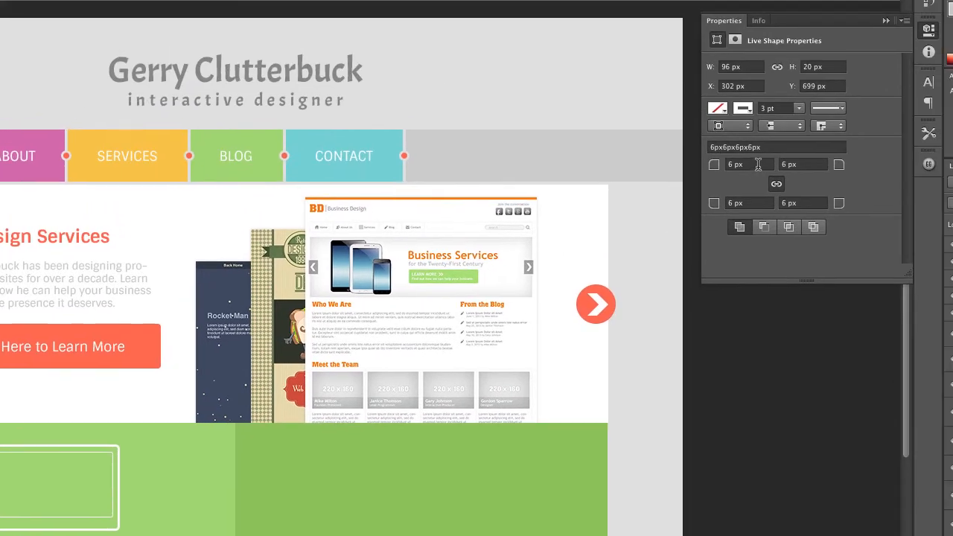
- Set the corner radius of the small bar below the frame to 4 px
{"action": "left_click", "coordinate": [758, 165]}
{"action": "type", "text": "4"}
{"action": "key", "text": "Return"}
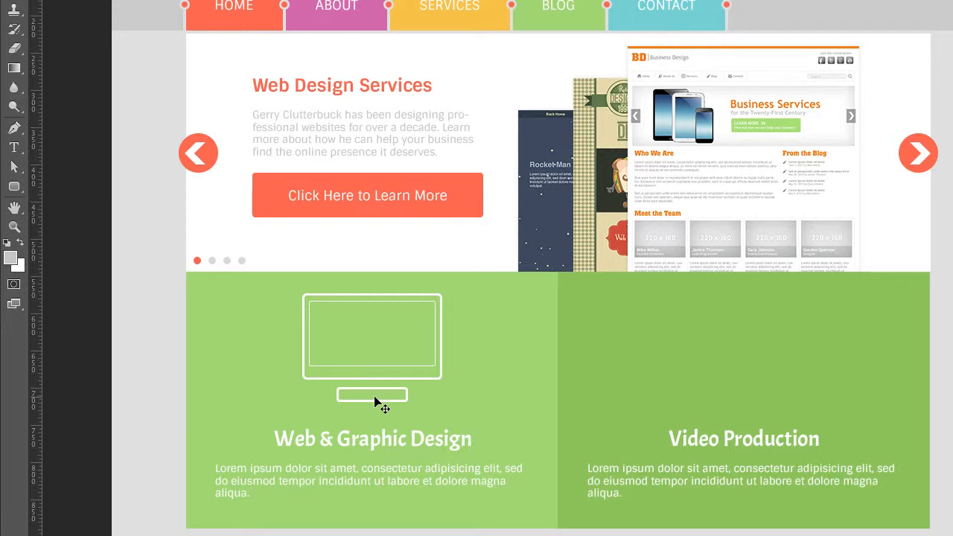
- Draw a square-cornered rectangle with the Rectangle tool, spanning from the frame's bottom edge down into the small bar
{"action": "left_click", "coordinate": [13, 189]}
{"action": "left_click_drag", "start_coordinate": [13, 191], "coordinate": [46, 187]}
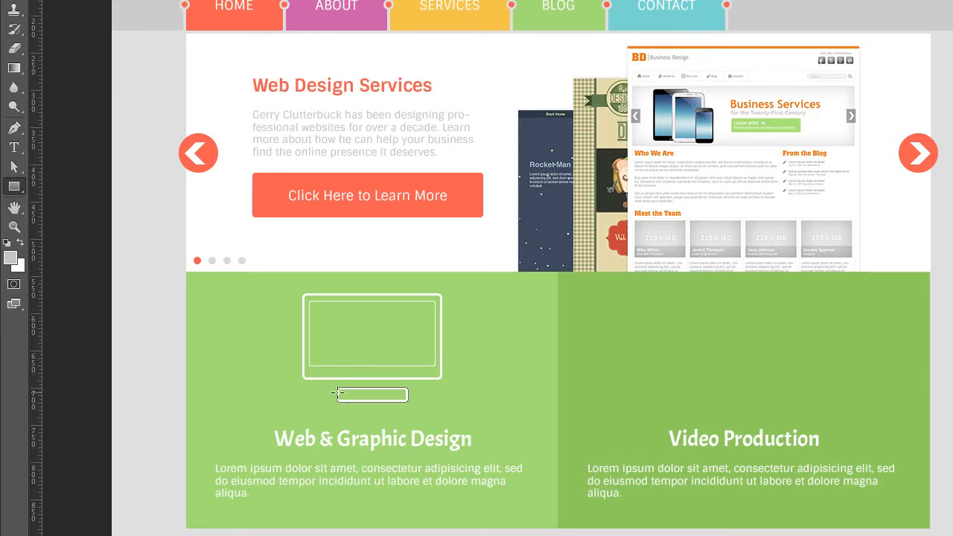
{"action": "left_click_drag", "start_coordinate": [339, 394], "coordinate": [408, 379]}
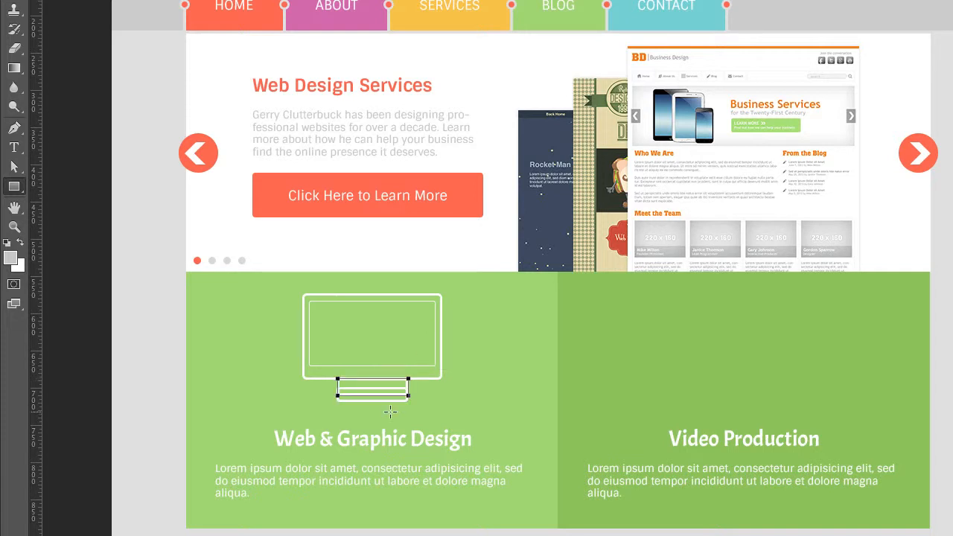
- Narrow the new rectangle symmetrically into a centered monitor neck and align its top with the frame's bottom edge
{"action": "scroll", "coordinate": [365, 404], "scroll_direction": "up", "scroll_amount": 5}
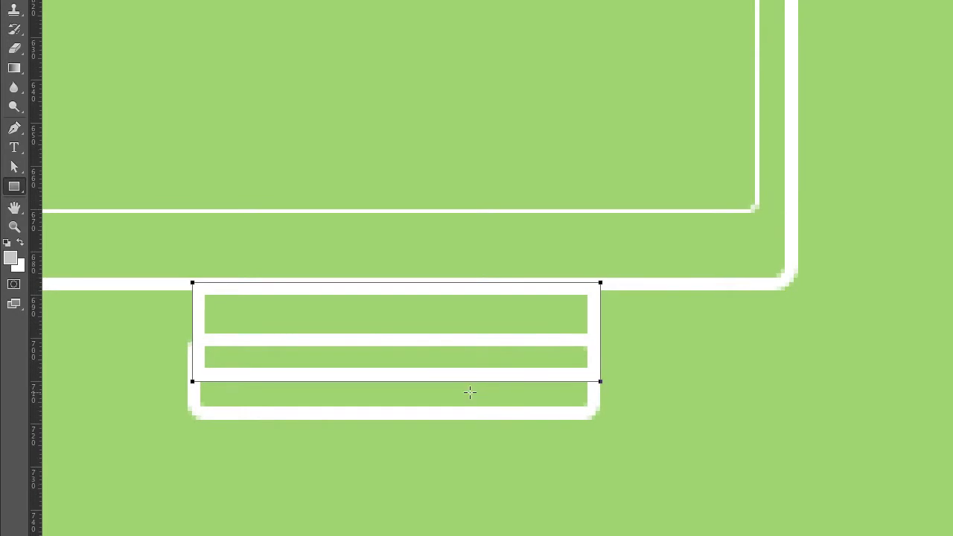
{"action": "key", "text": "ctrl+t"}
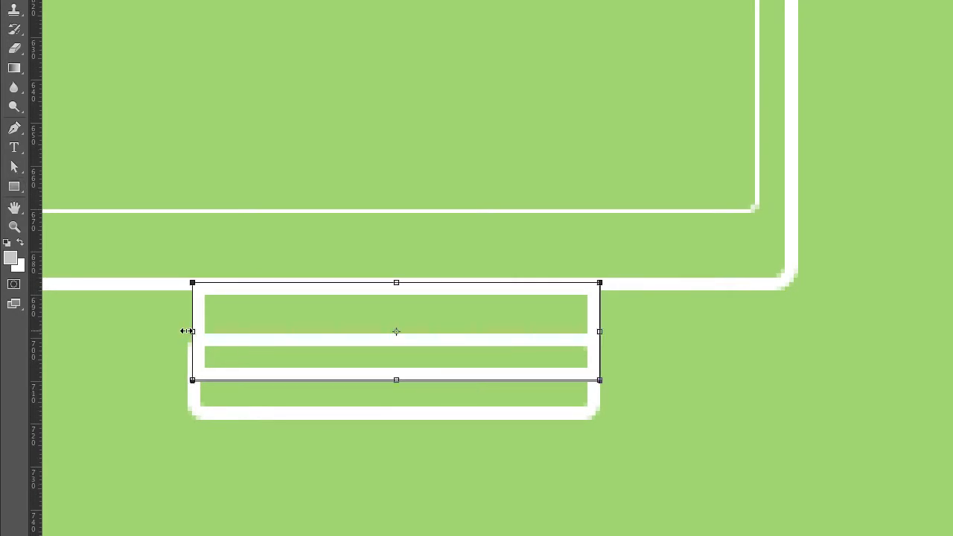
{"action": "left_click_drag", "start_coordinate": [186, 330], "coordinate": [180, 330]}
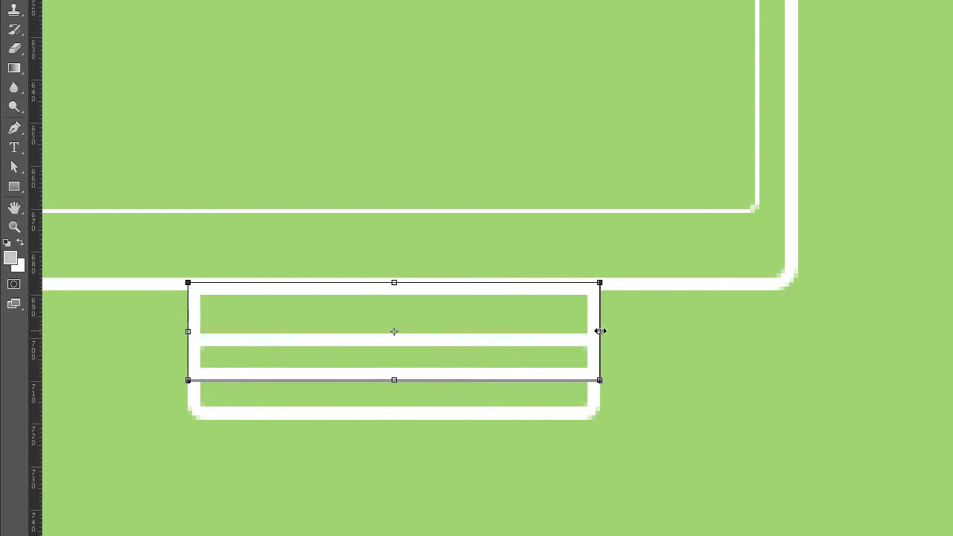
{"action": "left_click_drag", "start_coordinate": [600, 330], "coordinate": [447, 333]}
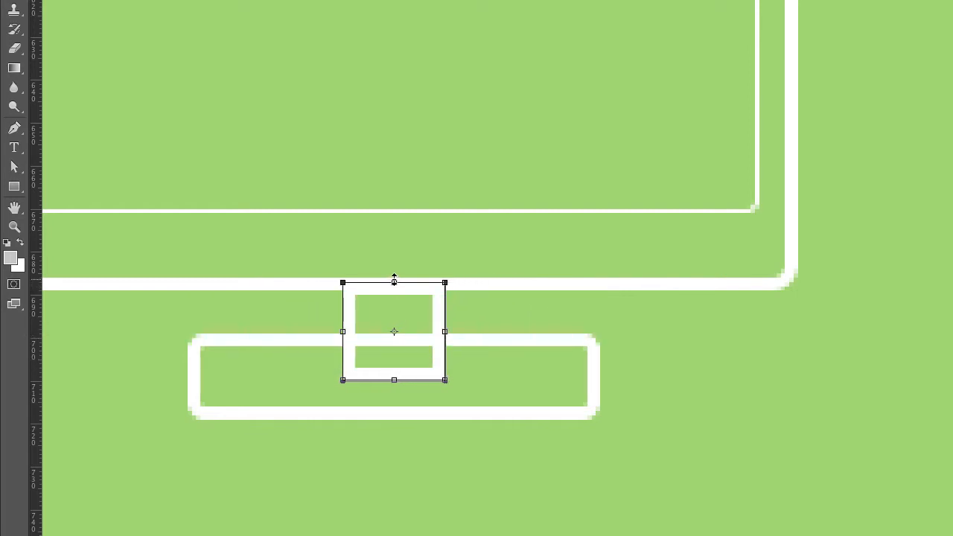
{"action": "left_click_drag", "start_coordinate": [394, 280], "coordinate": [394, 278]}
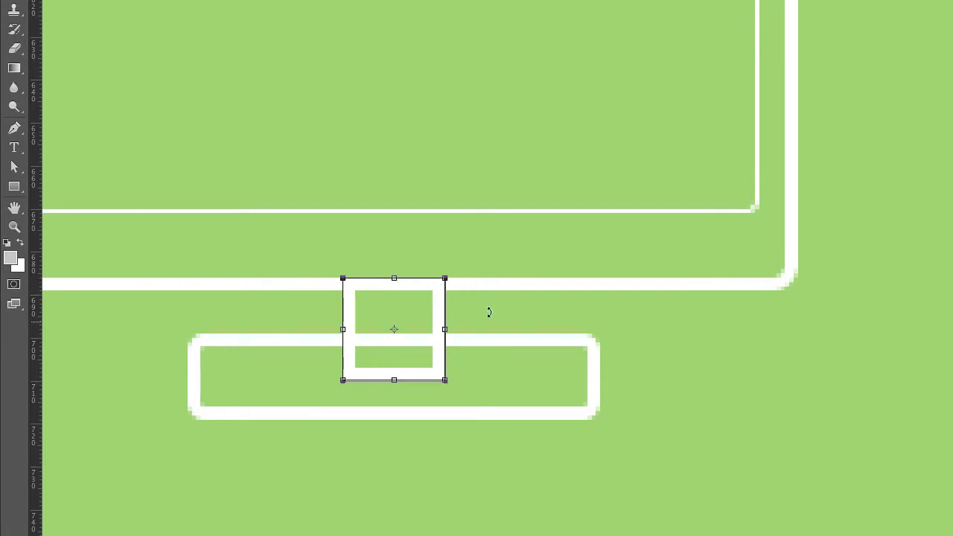
{"action": "key", "text": "Return"}
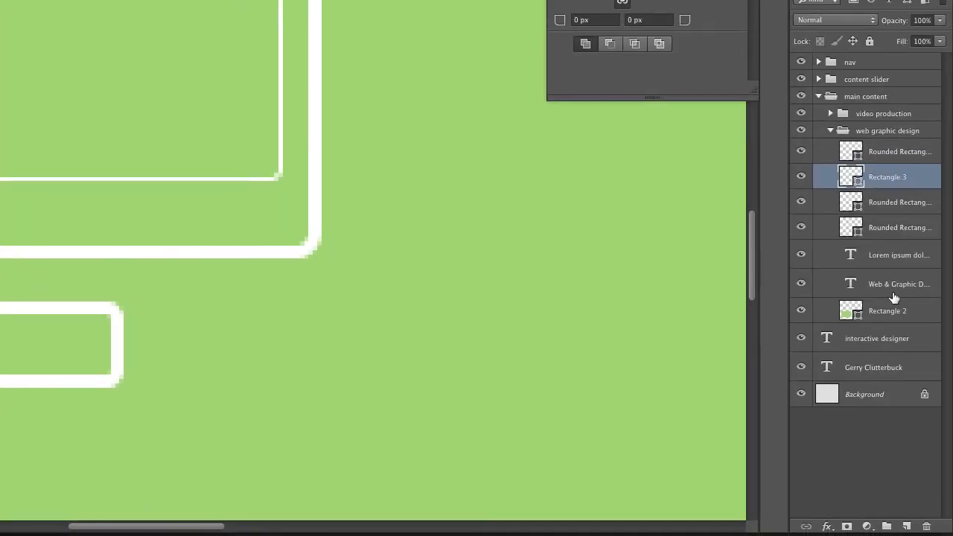
- Merge the Rectangle 3 neck with the Rounded Rectangle 2 copy bar into one outlined monitor stand shape
{"action": "left_click", "coordinate": [801, 202]}
{"action": "left_click", "coordinate": [801, 202]}
{"action": "left_click", "coordinate": [801, 202]}
{"action": "left_click", "coordinate": [801, 203]}
{"action": "left_click", "coordinate": [863, 201], "text": "shift"}
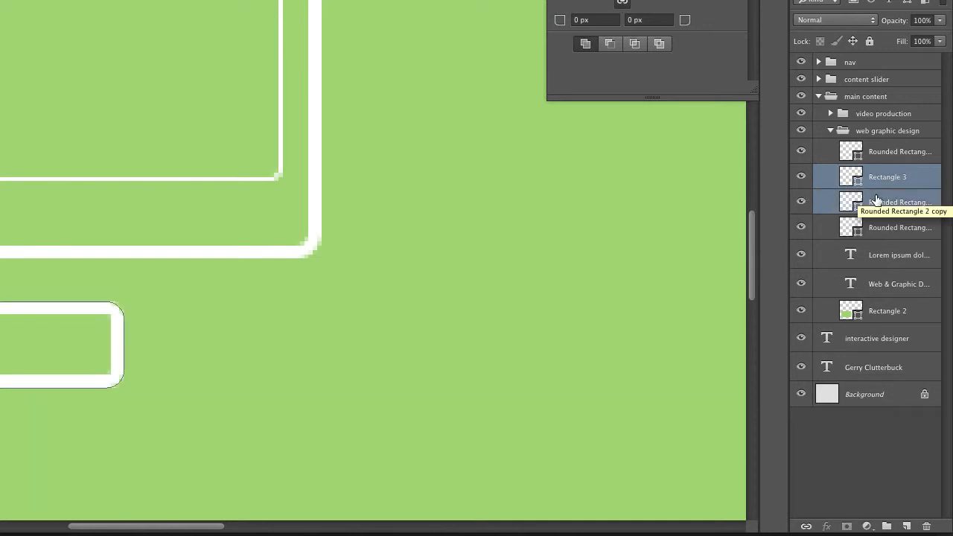
{"action": "key", "text": "Tab"}
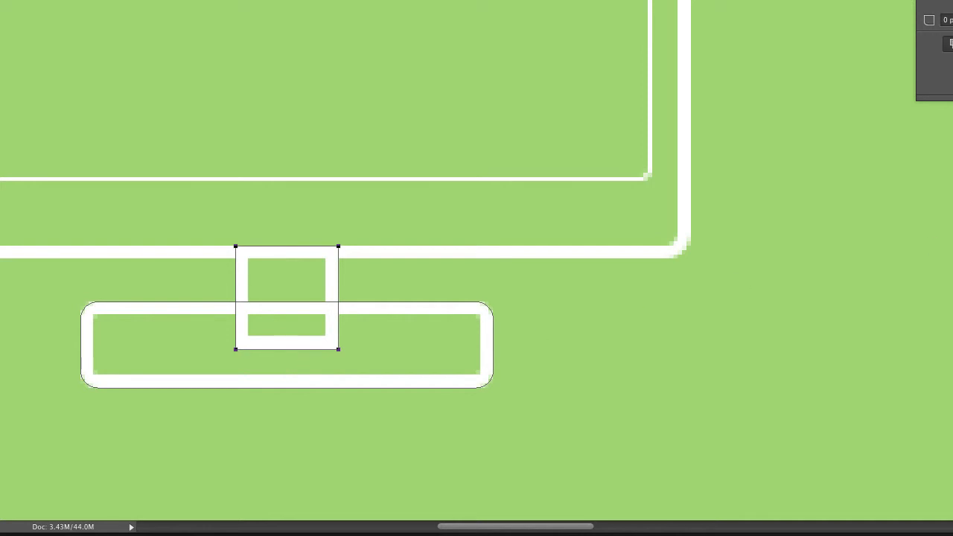
{"action": "key", "text": "ctrl+e"}
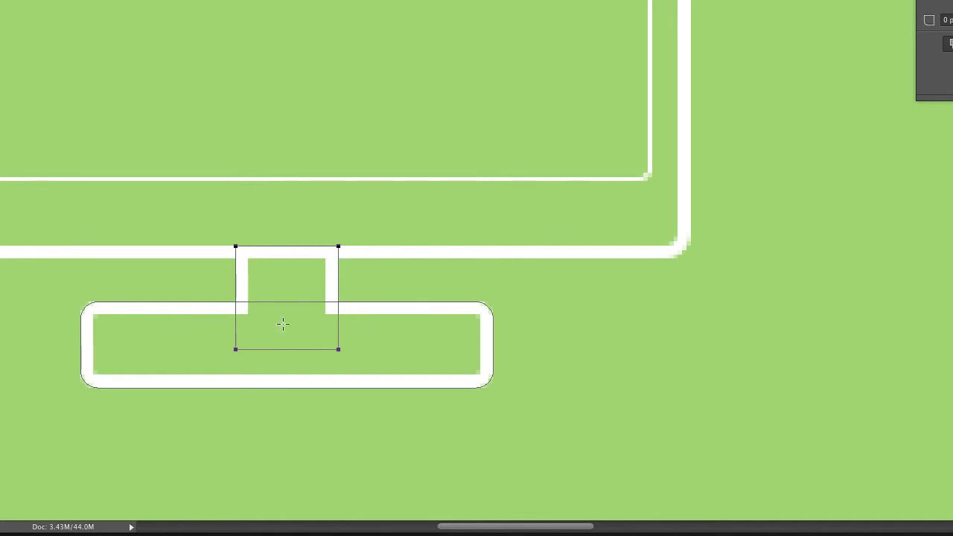
- Make the stand's base thinner by selecting its bottom anchor points and nudging them up
{"action": "key", "text": "ctrl+minus"}
{"action": "key", "text": "ctrl+minus"}
{"action": "key", "text": "ctrl+minus"}
{"action": "key", "text": "ctrl+minus"}
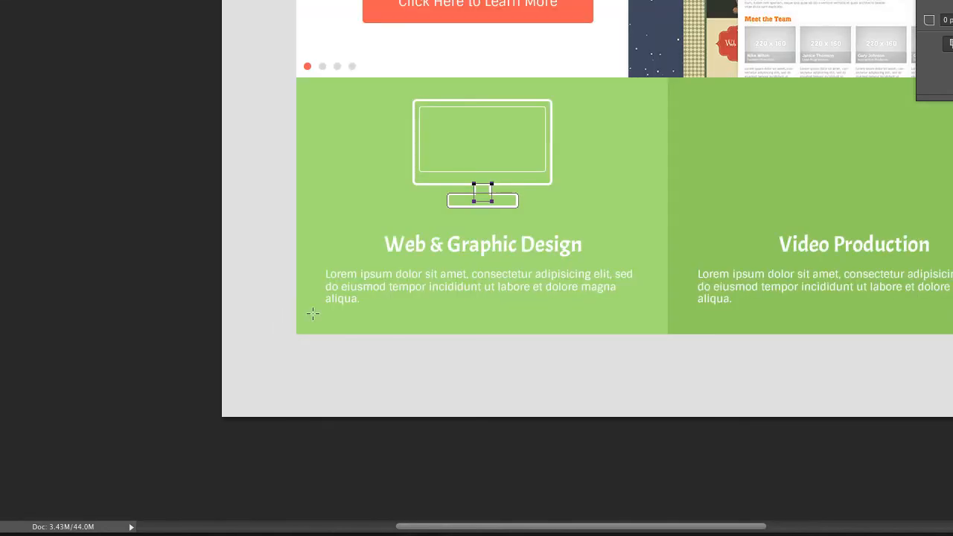
{"action": "key", "text": "v"}
{"action": "left_click_drag", "start_coordinate": [547, 315], "coordinate": [347, 318]}
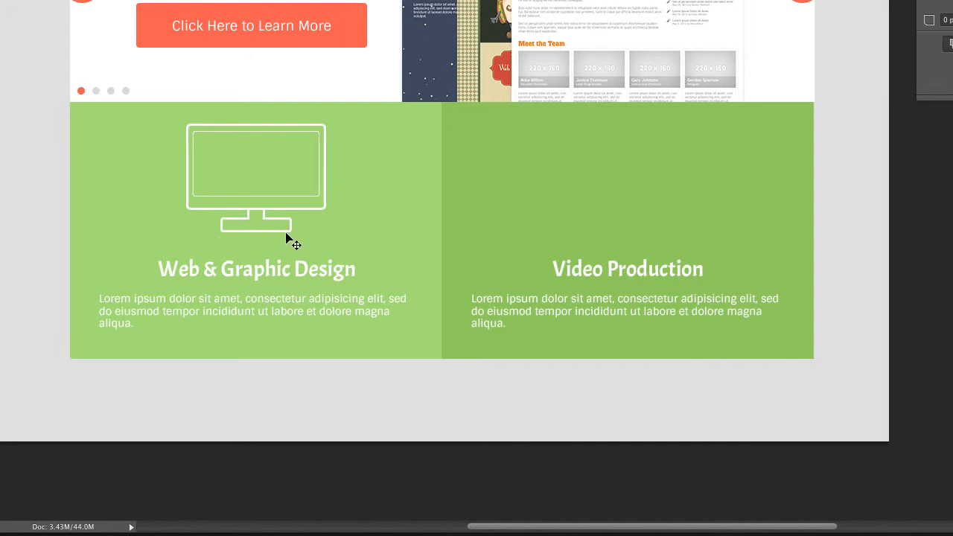
{"action": "left_click", "coordinate": [243, 237]}
{"action": "left_click_drag", "start_coordinate": [202, 238], "coordinate": [308, 231]}
{"action": "key", "text": "Up"}
{"action": "key", "text": "Up"}
{"action": "key", "text": "Up"}
{"action": "key", "text": "Up"}
{"action": "key", "text": "Up"}
{"action": "key", "text": "Up"}
{"action": "key", "text": "v"}
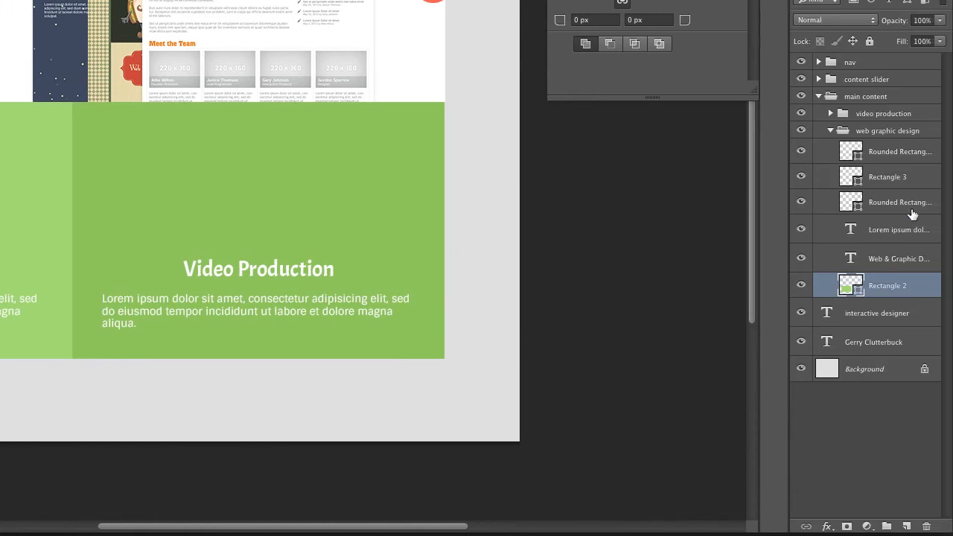
- Select the three monitor shape layers and nudge the whole icon slightly down above the Web & Graphic Design heading
{"action": "left_click", "coordinate": [877, 204]}
{"action": "left_click", "coordinate": [882, 155], "text": "shift"}
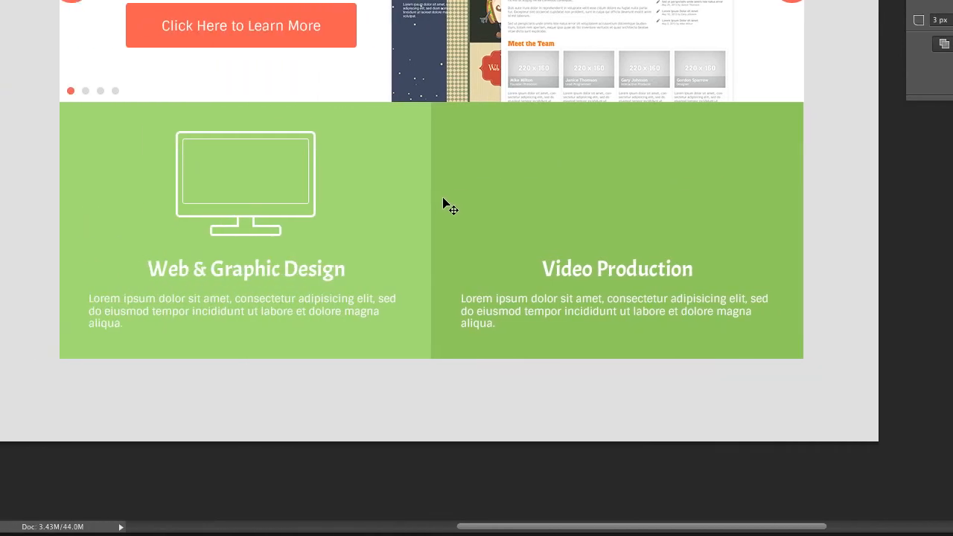
{"action": "key", "text": "Down"}
{"action": "key", "text": "Down"}
{"action": "key", "text": "Down"}
{"action": "key", "text": "Down"}
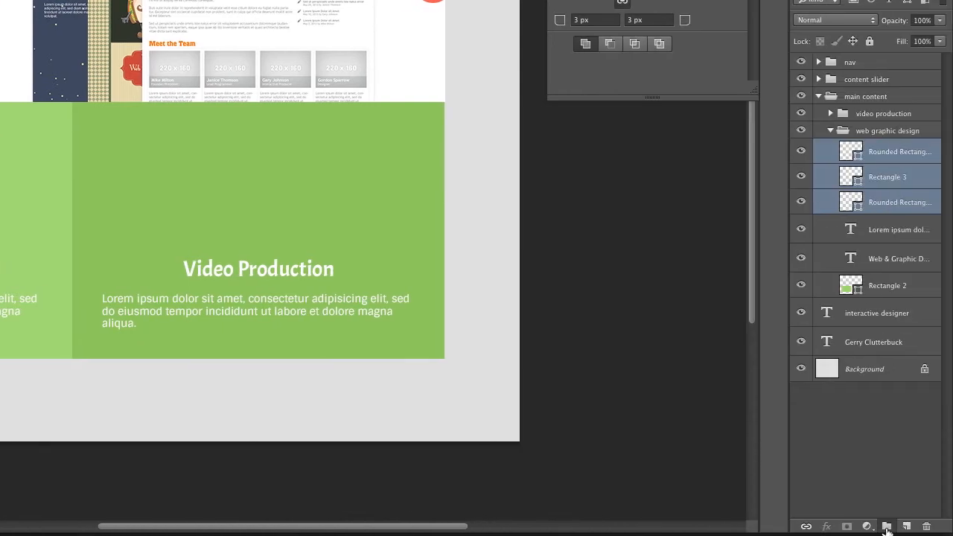
- Group the three selected shape layers under the name "monitor"
{"action": "left_click", "coordinate": [886, 526], "text": "alt"}
{"action": "type", "text": "monitor"}
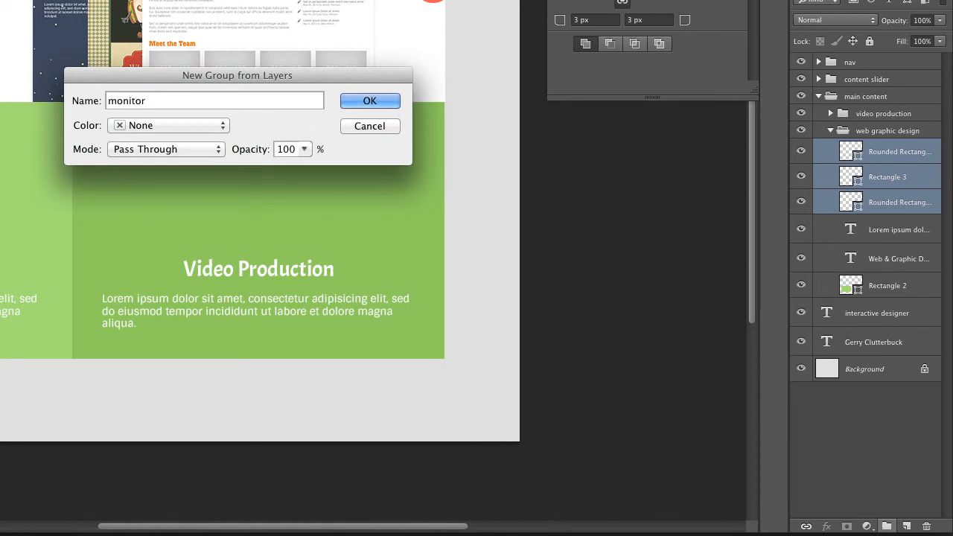
{"action": "key", "text": "Return"}
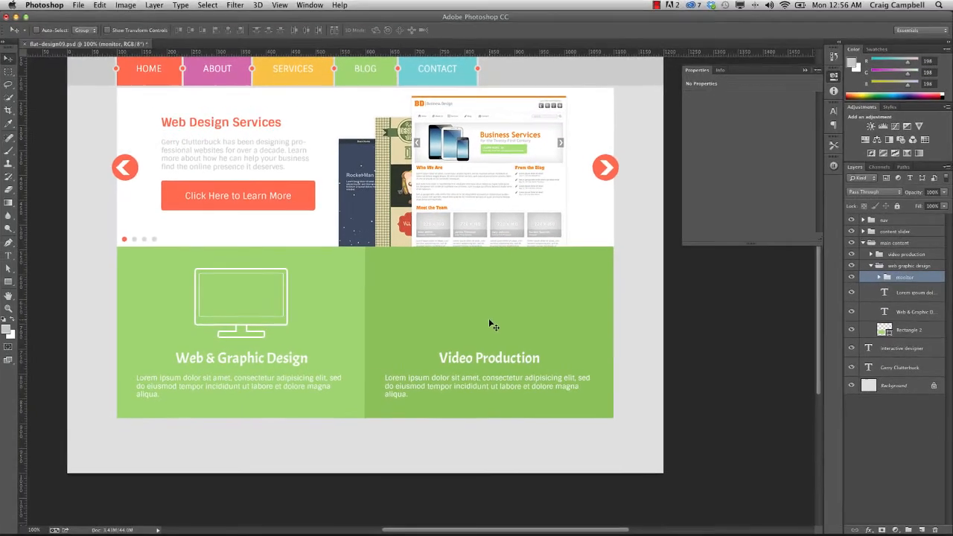
- Save the document as a new Photoshop file named flat-design10.psd in the project-files folder
{"action": "key", "text": "super+shift+s"}
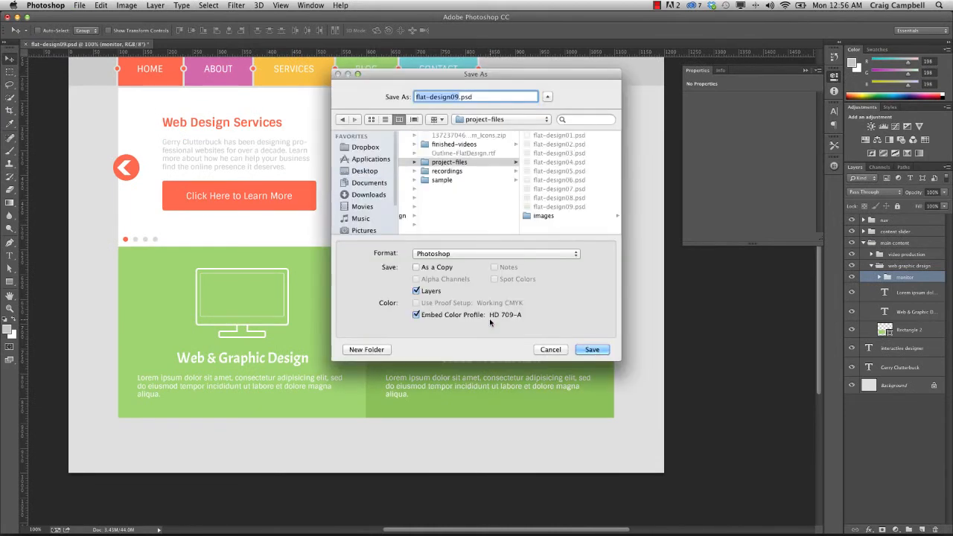
{"action": "key", "text": "BackSpace"}
{"action": "key", "text": "BackSpace"}
{"action": "type", "text": "10"}
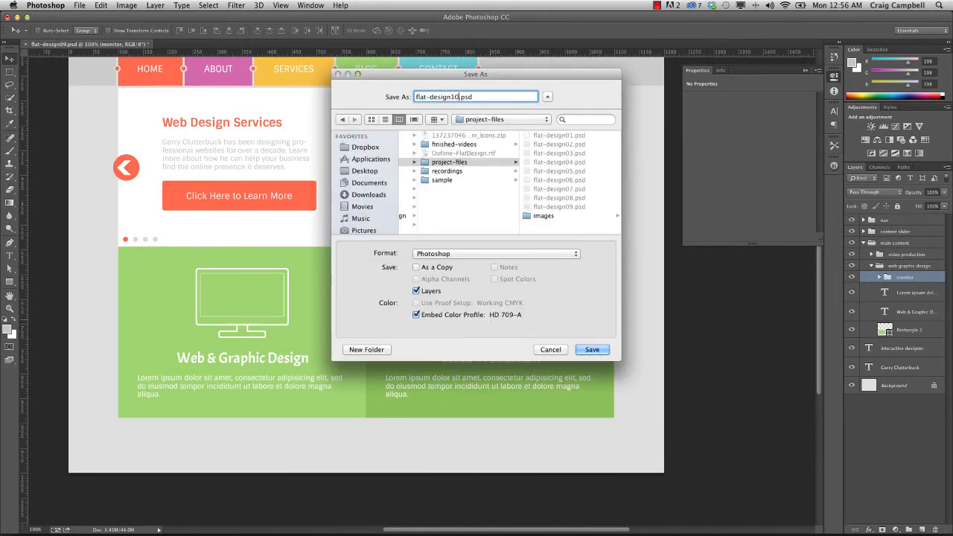
{"action": "left_click", "coordinate": [597, 349]}
{"action": "key", "text": "Return"}
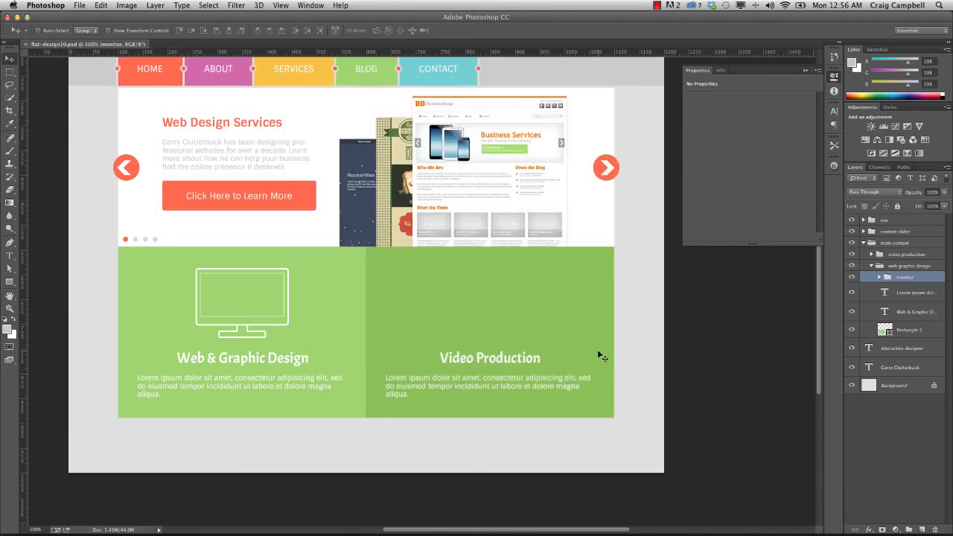